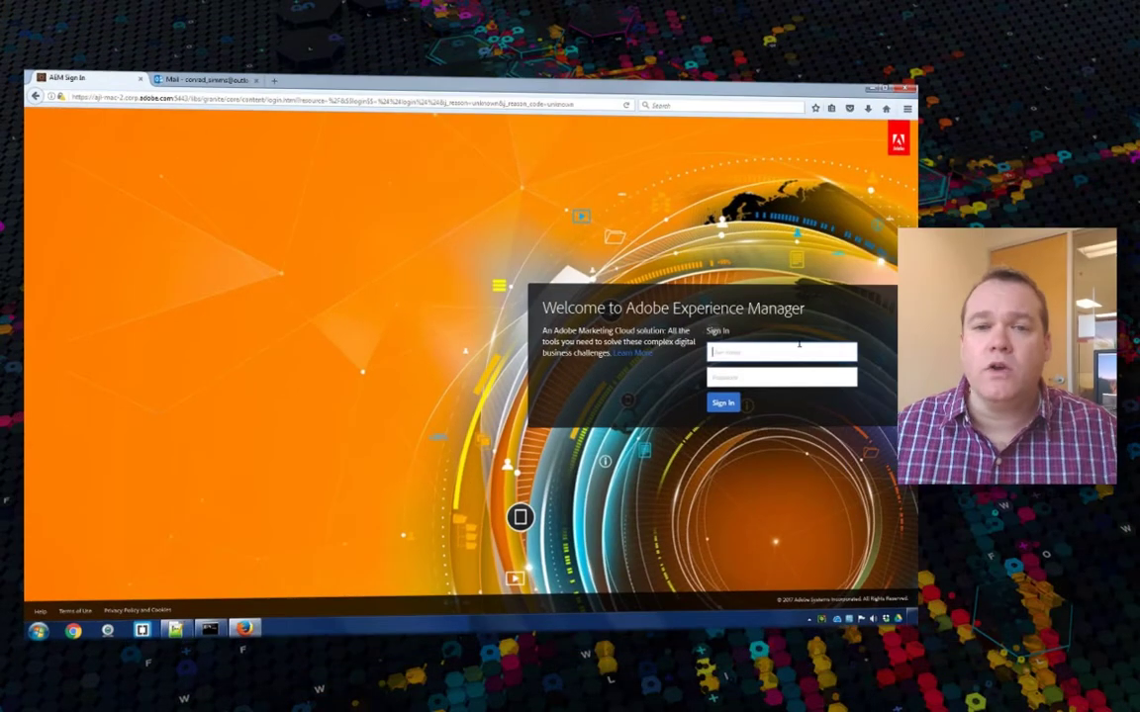
Sign in to Adobe Experience Manager with the administrator username and password
text(in)
key(Tab)
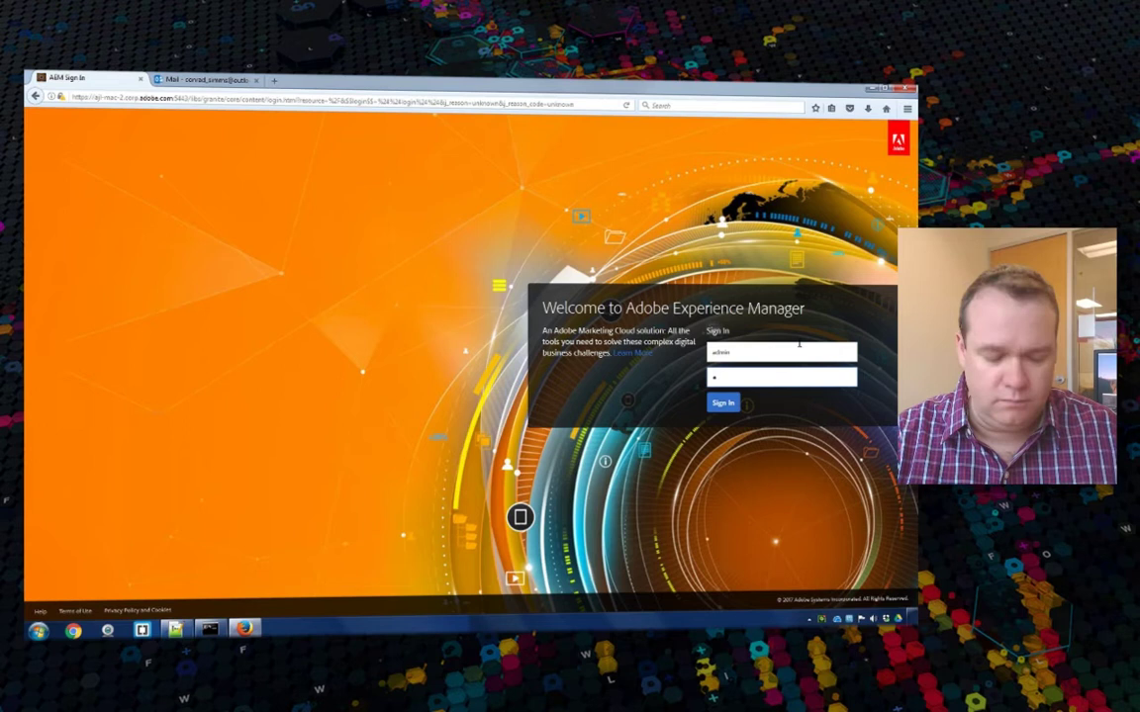
text(admin)
key(Return)
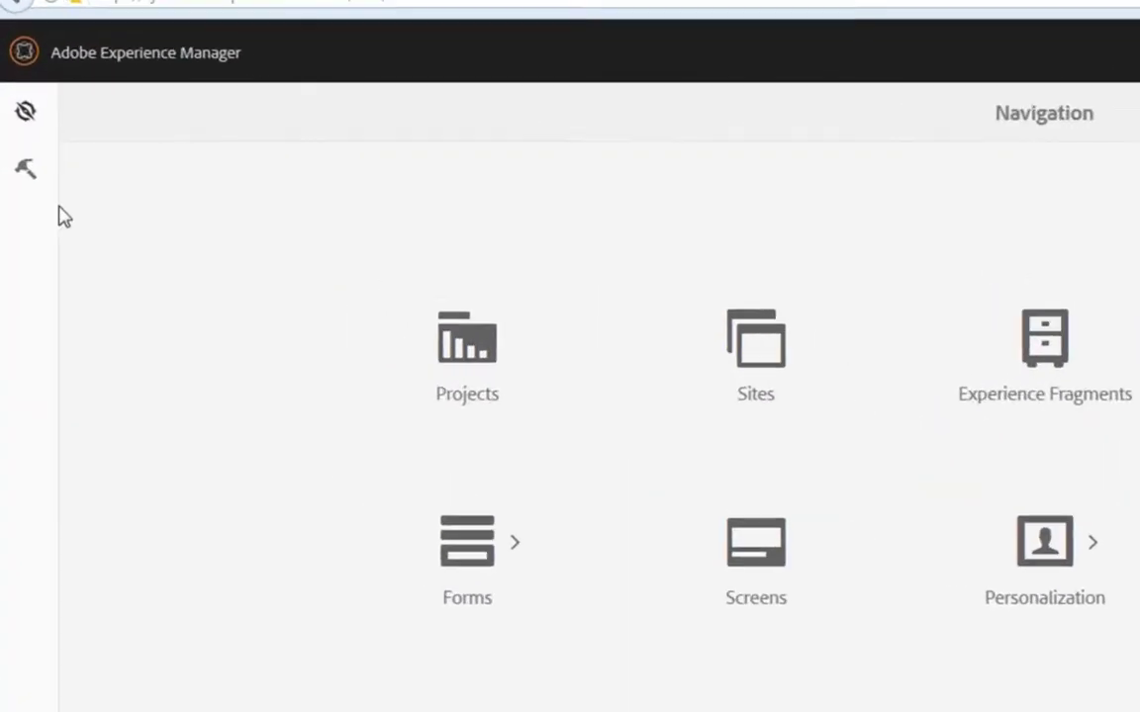
Confirm the Adobe Sign signConfig cloud configuration is successfully configured, then go back to Cloud Services
click(33, 186)
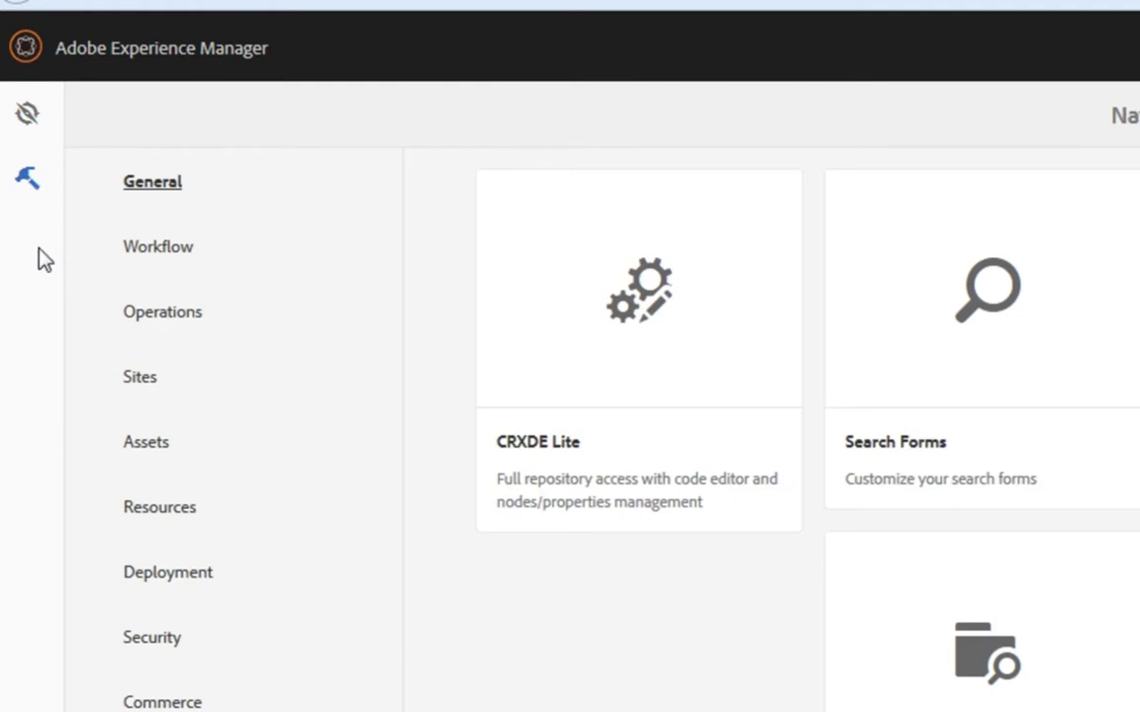
click(163, 570)
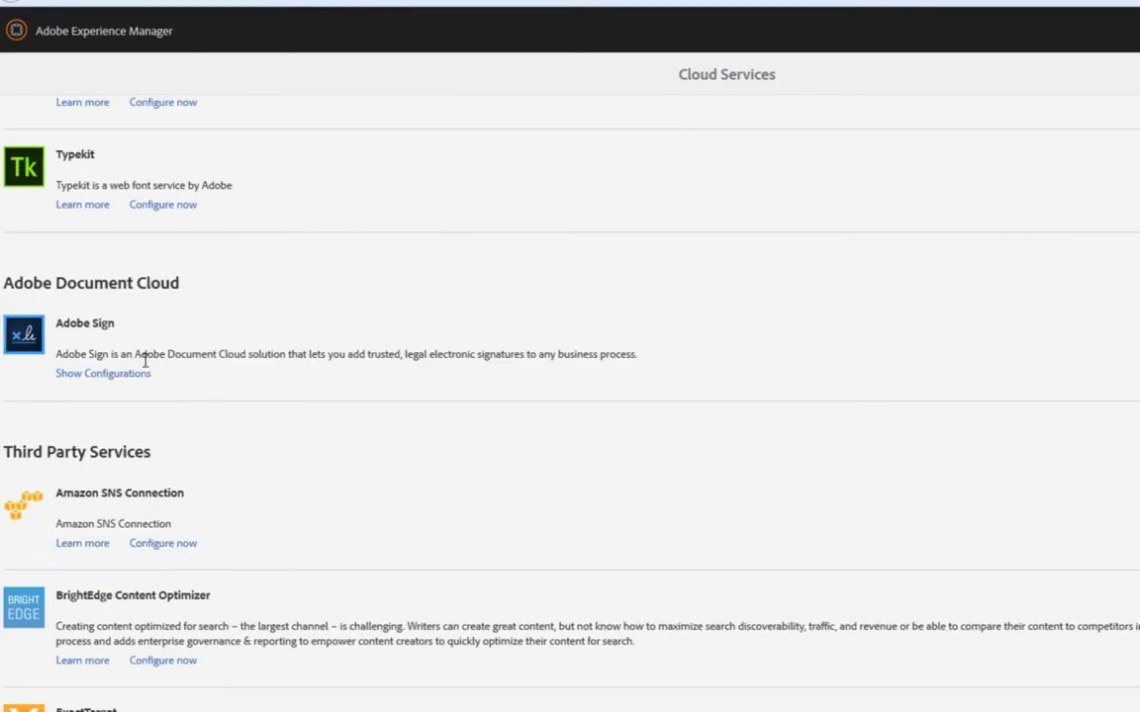
click(128, 374)
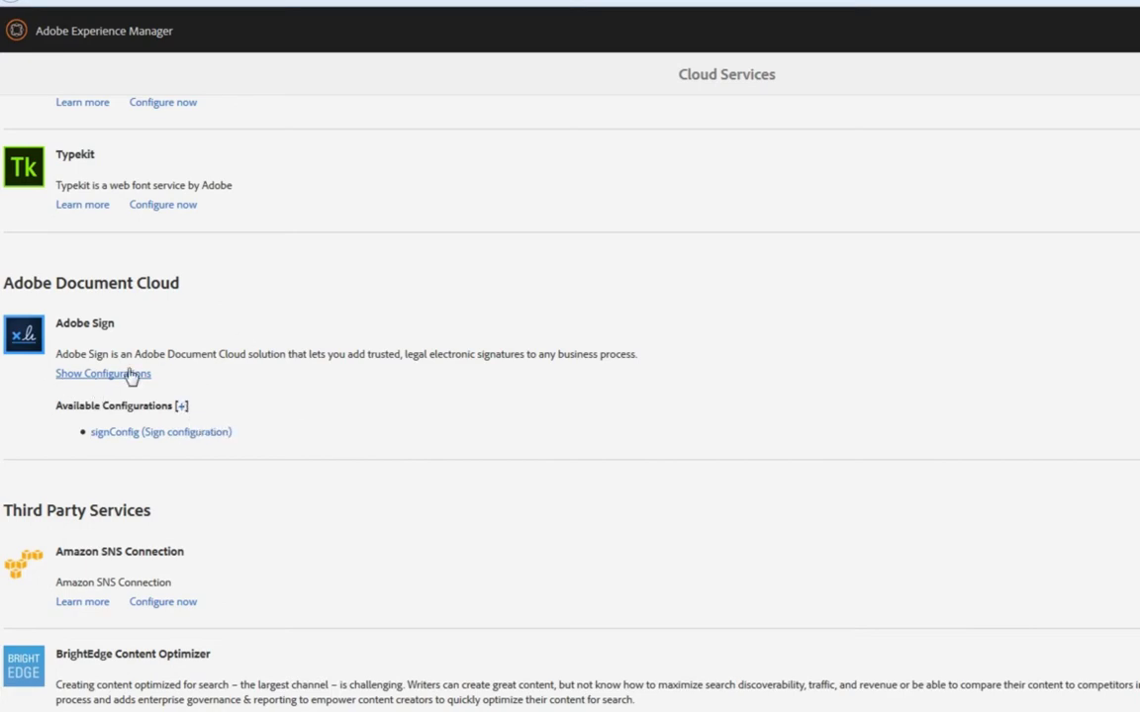
click(125, 434)
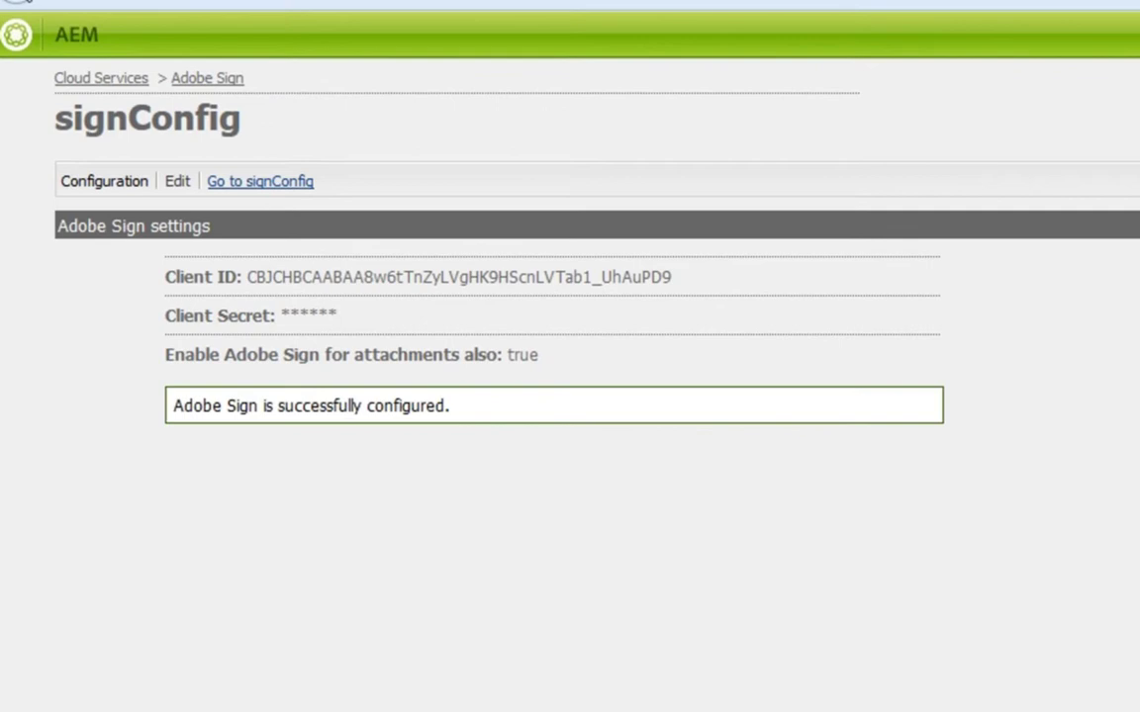
click(17, 2)
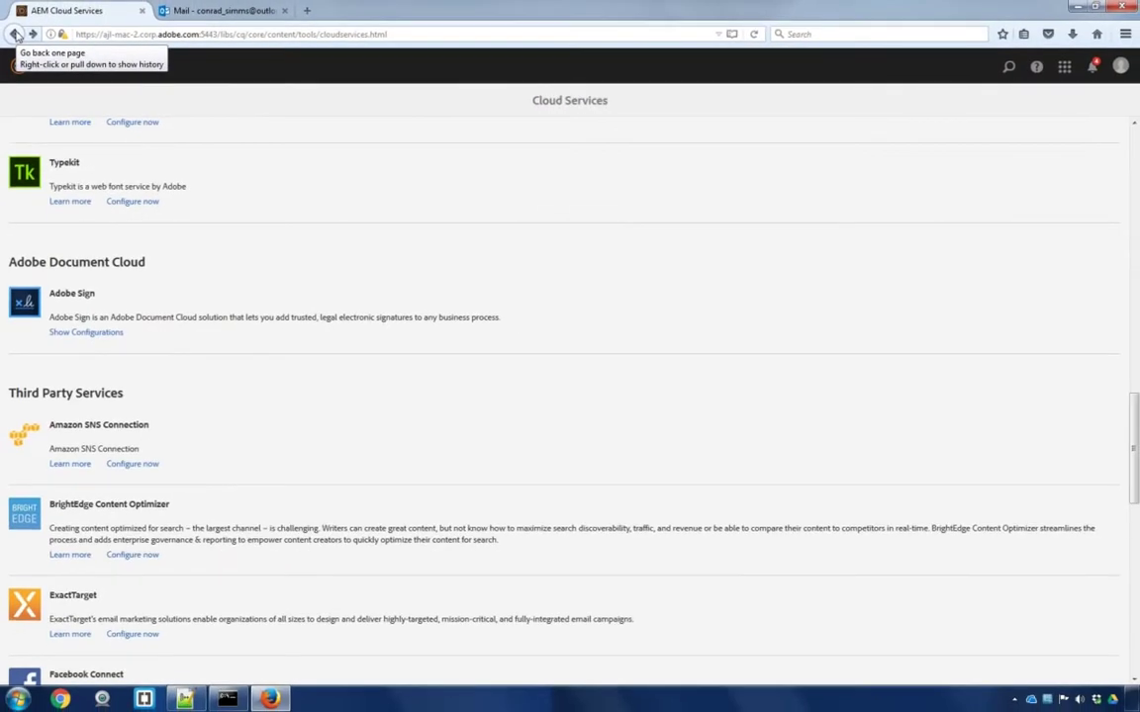
Go to Forms > Forms & Documents and open the Demo folder with the Purchase Agreement form
click(17, 66)
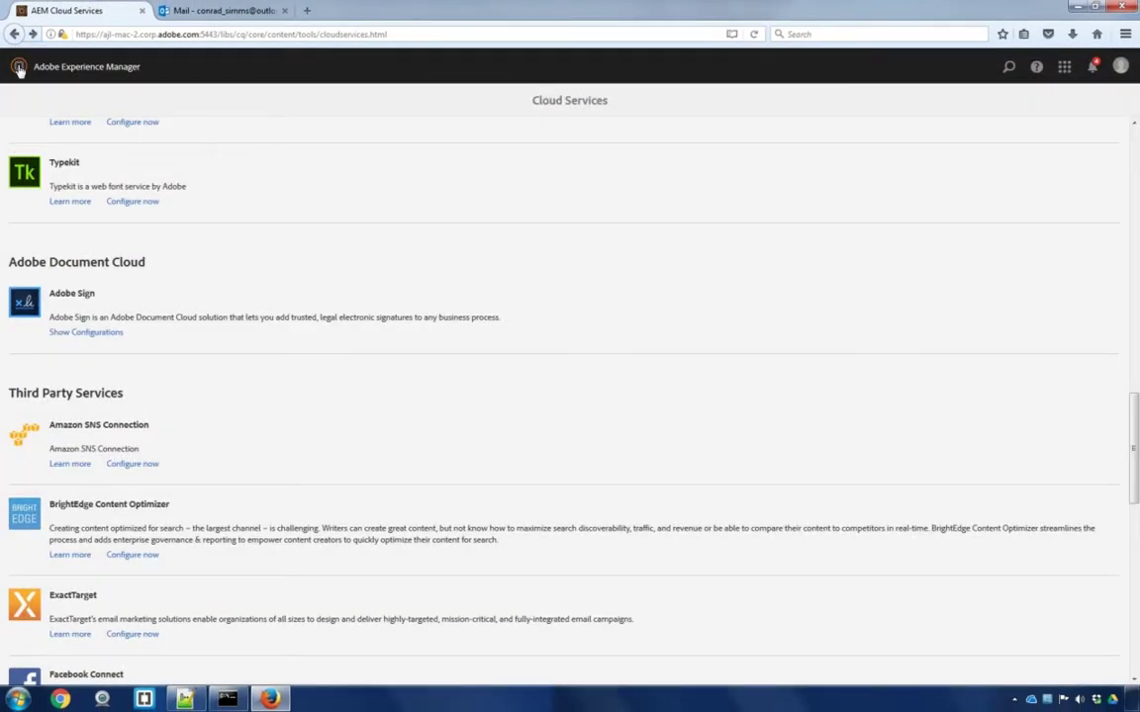
click(20, 98)
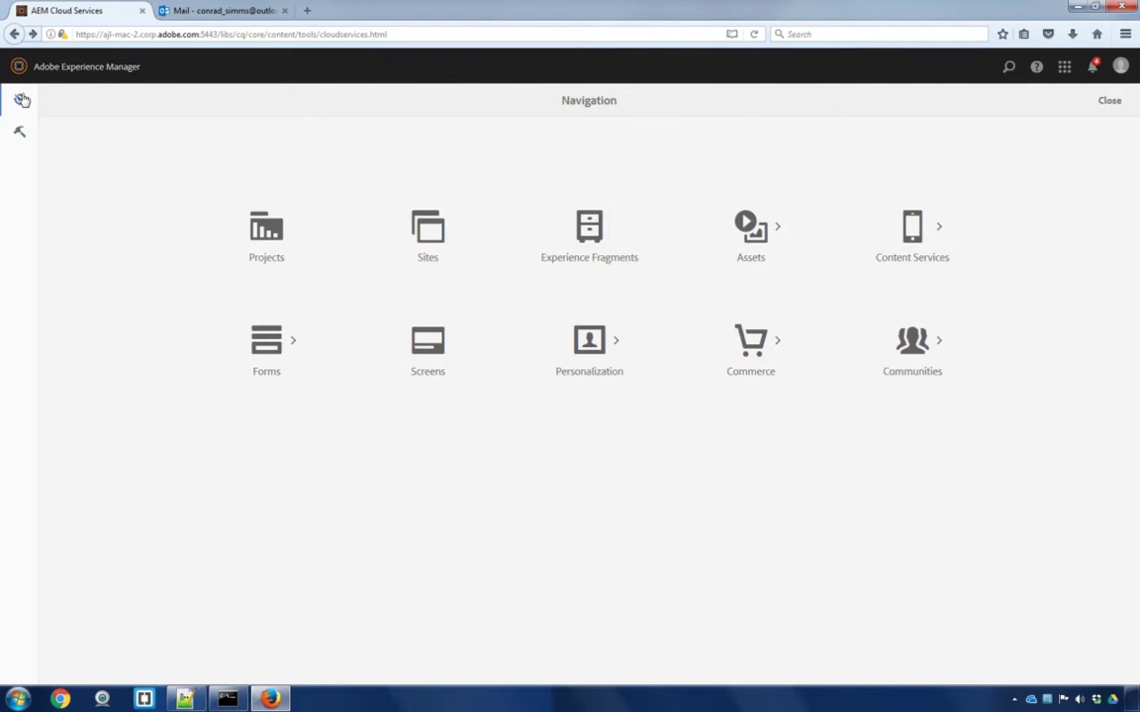
click(279, 349)
click(280, 259)
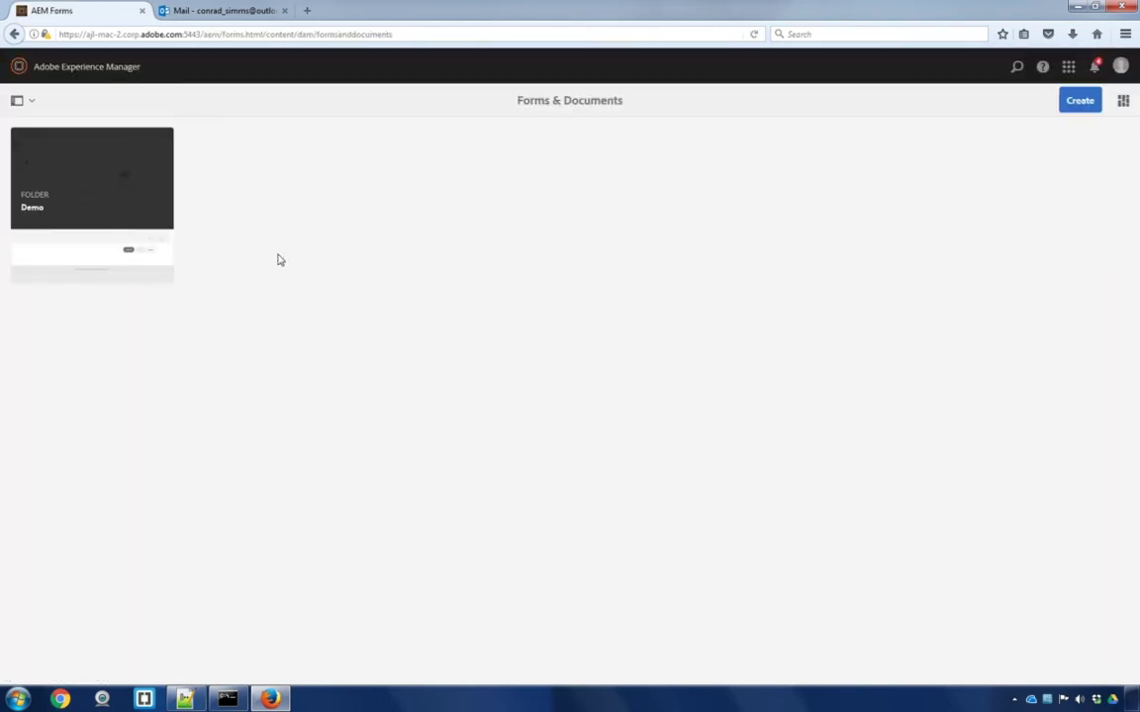
click(151, 212)
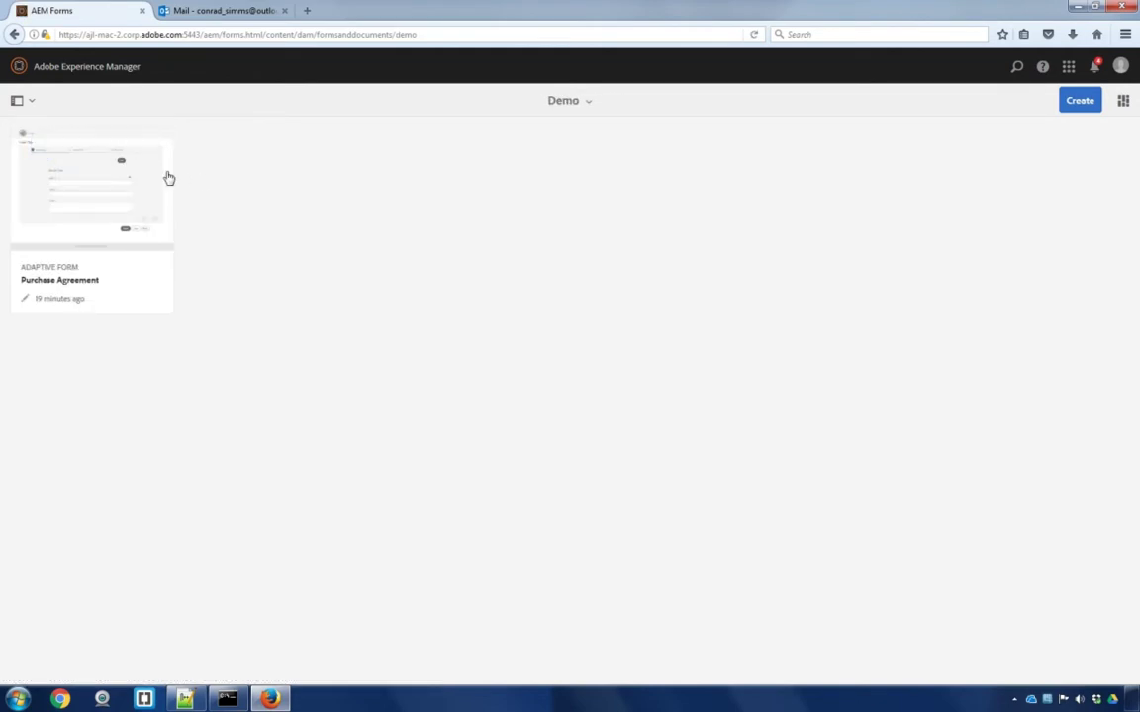
mouse_move(125, 231)
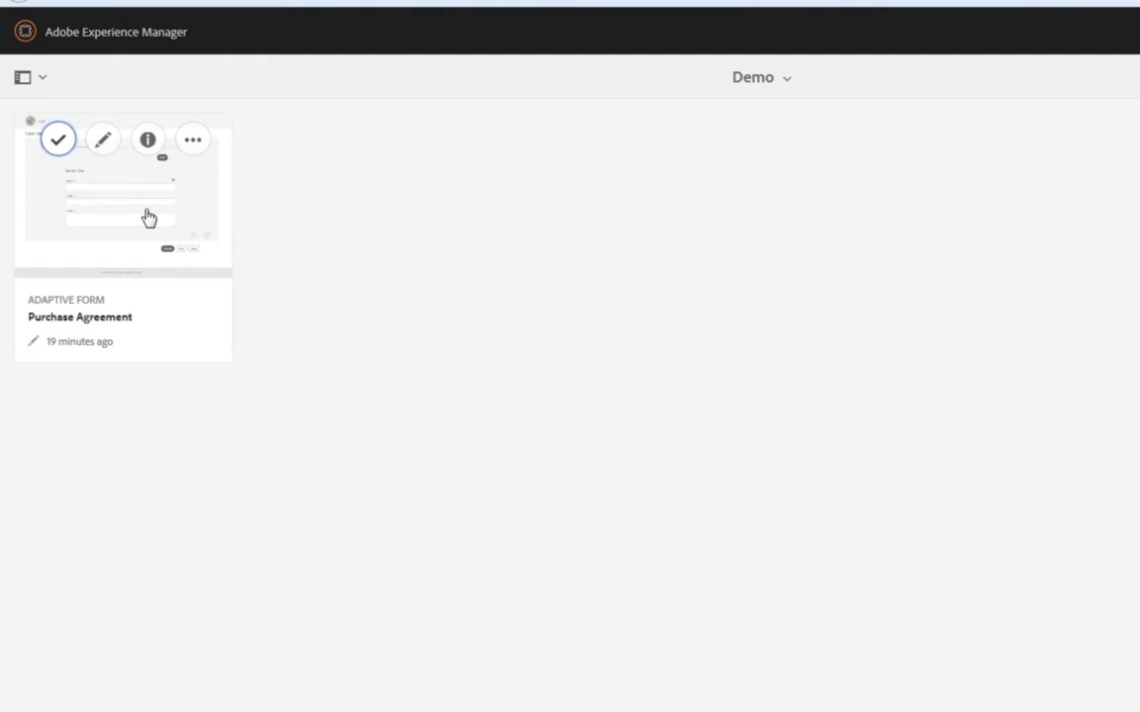
Review the Purchase Agreement form's properties, including its Form Model tab and Document of Record settings
click(149, 144)
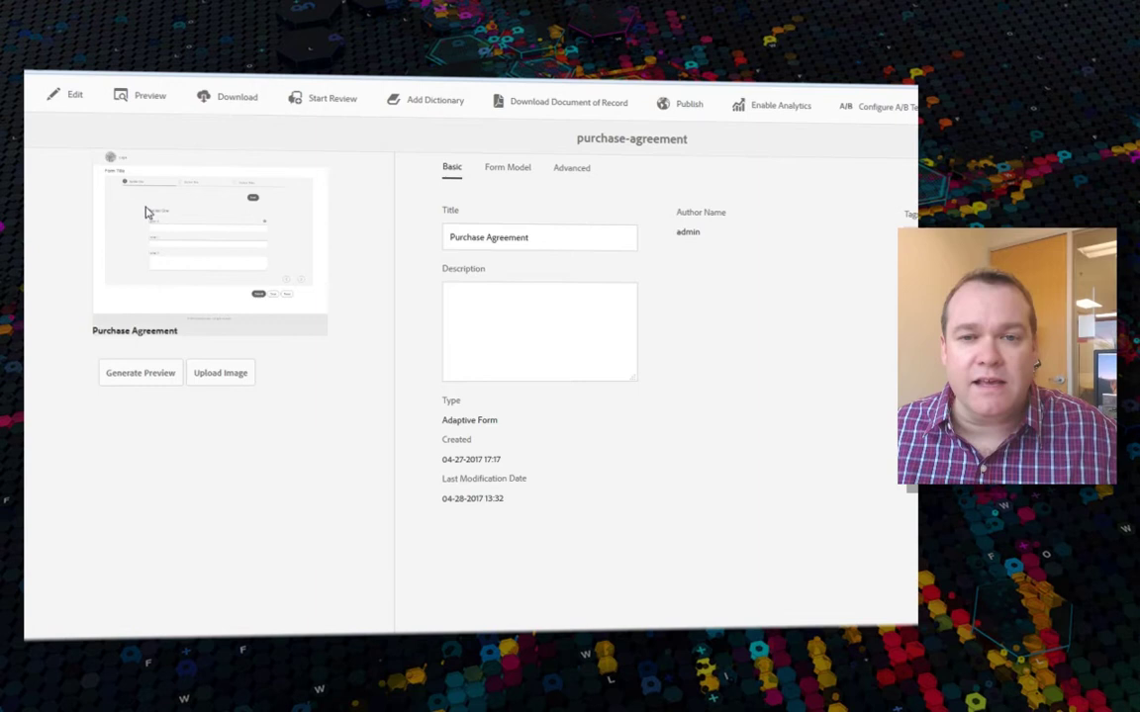
click(505, 169)
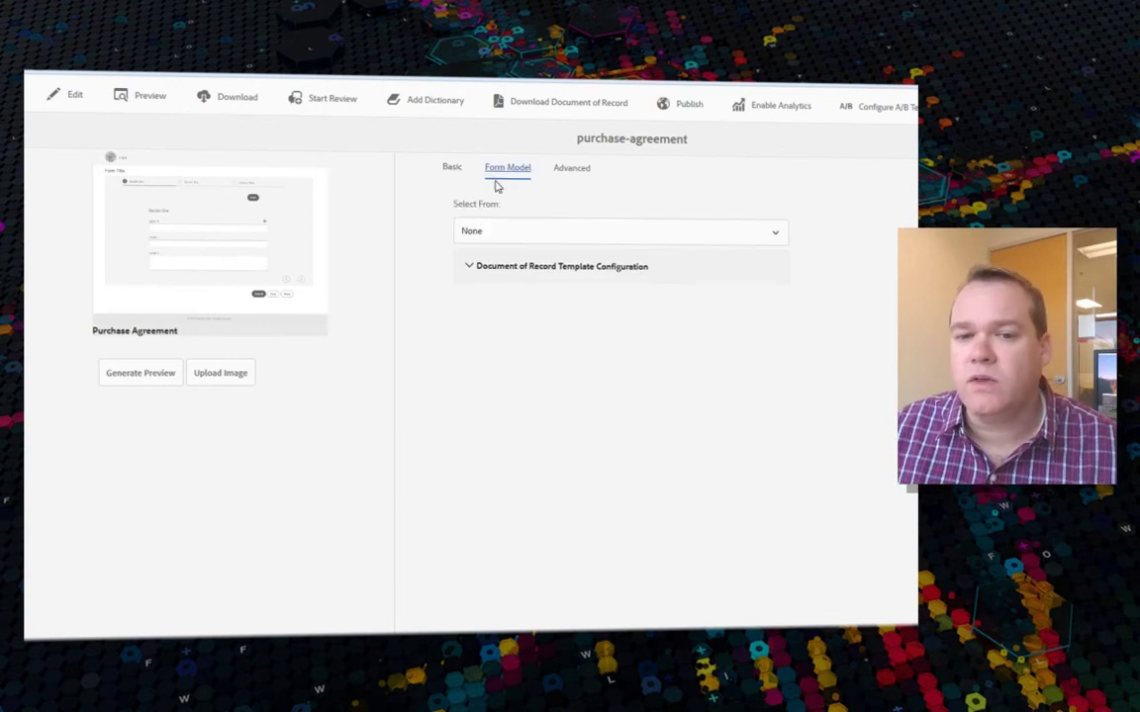
click(484, 275)
click(484, 275)
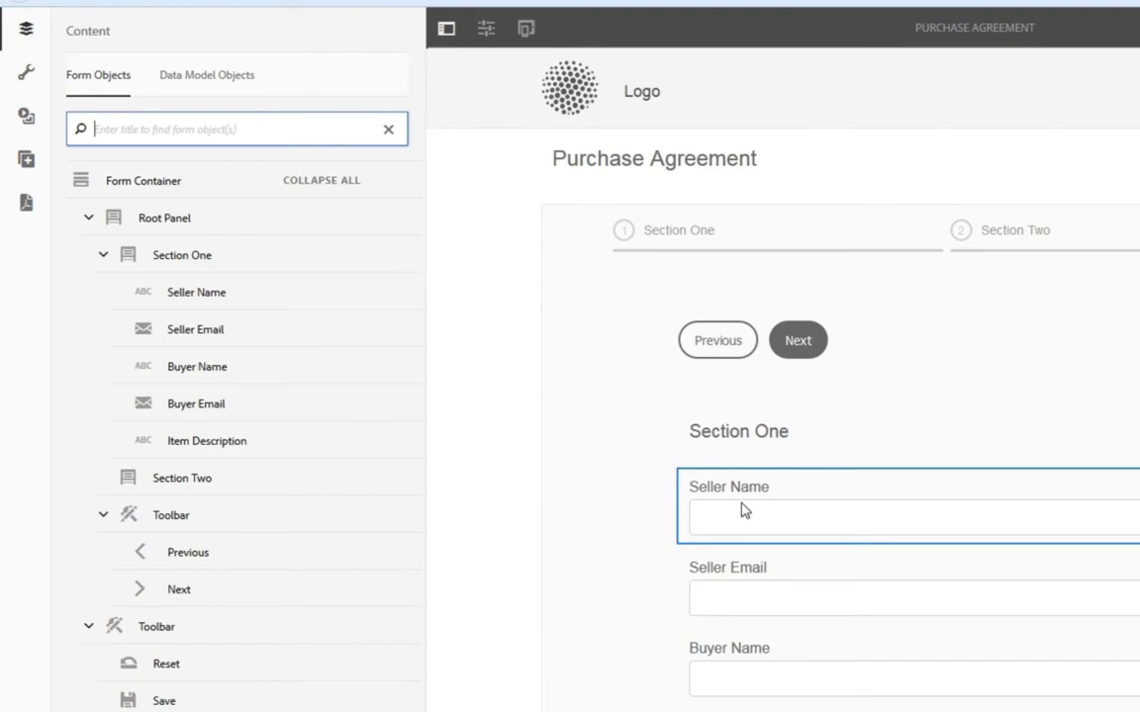
Drag two Adobe Sign Blocks into Section One below Item Description and select the second
scroll(720, 491, down, 3)
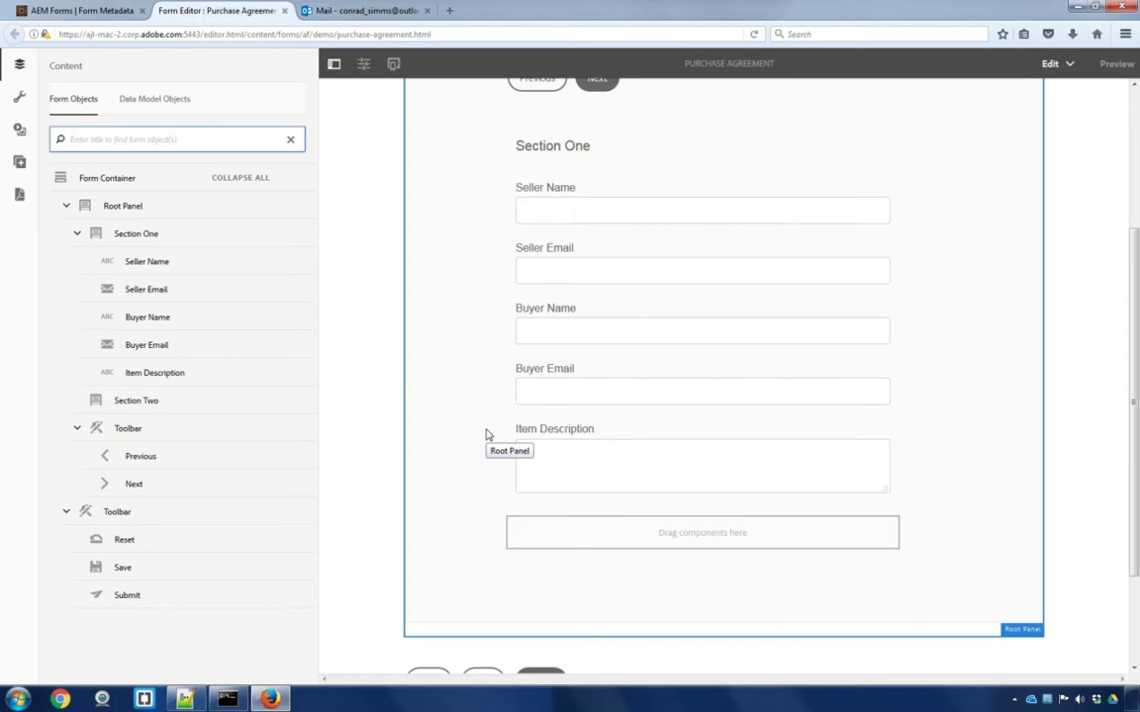
click(19, 166)
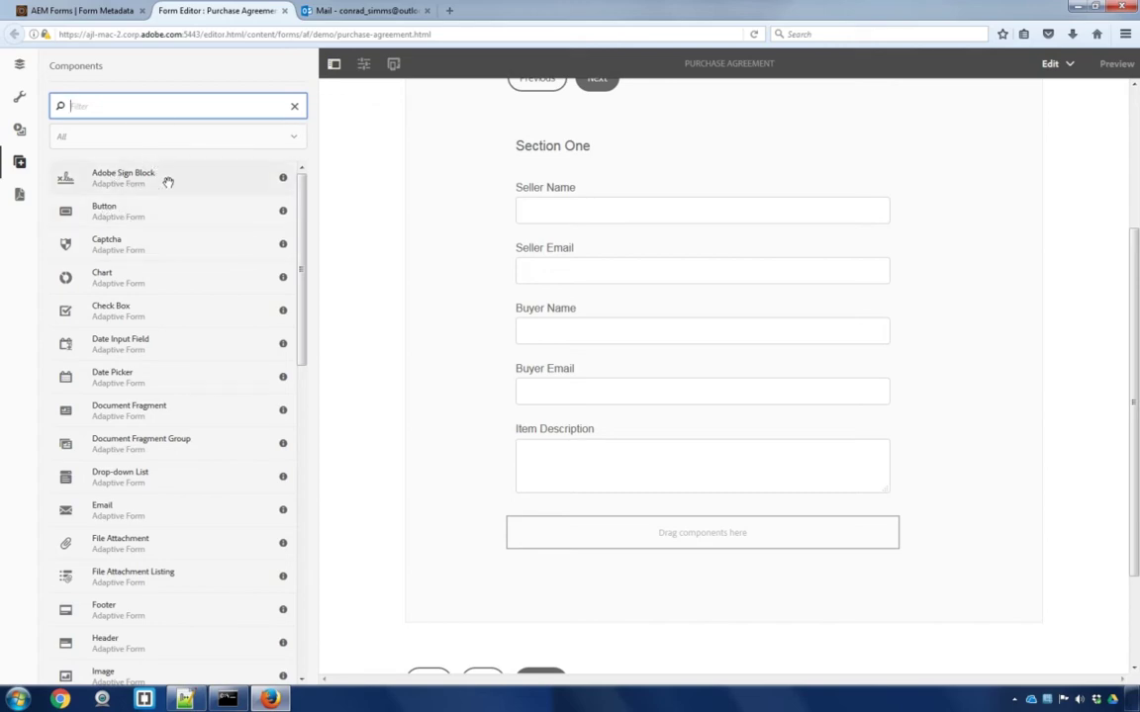
drag(168, 182, 612, 527)
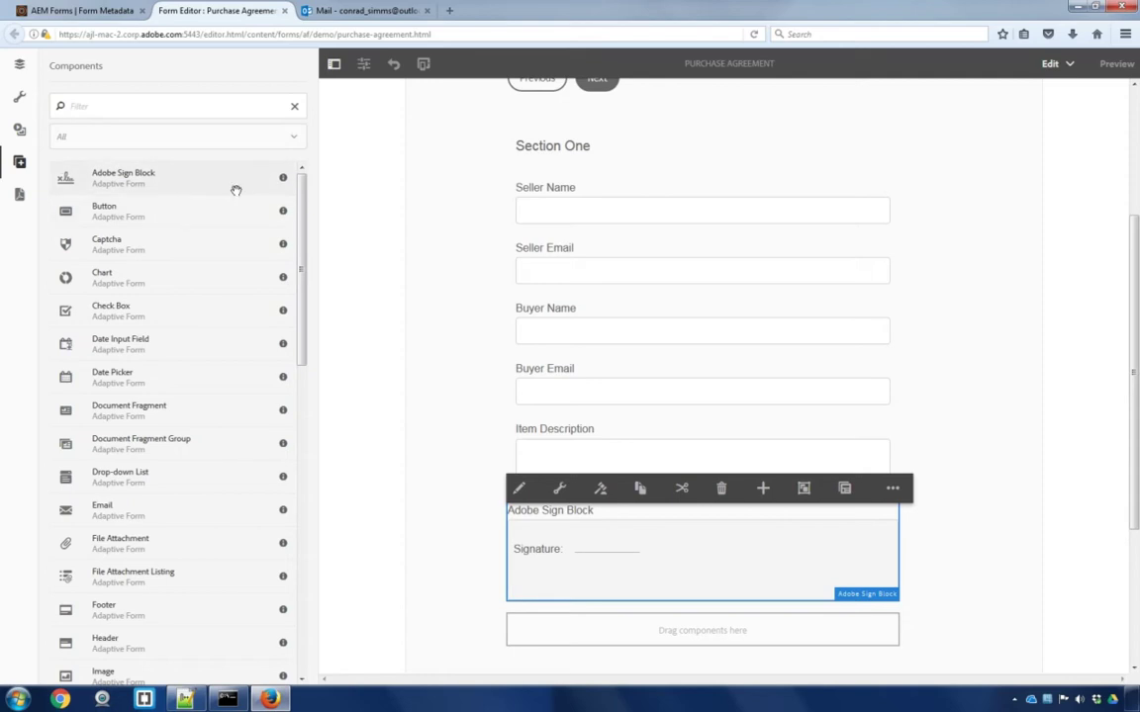
drag(242, 183, 729, 656)
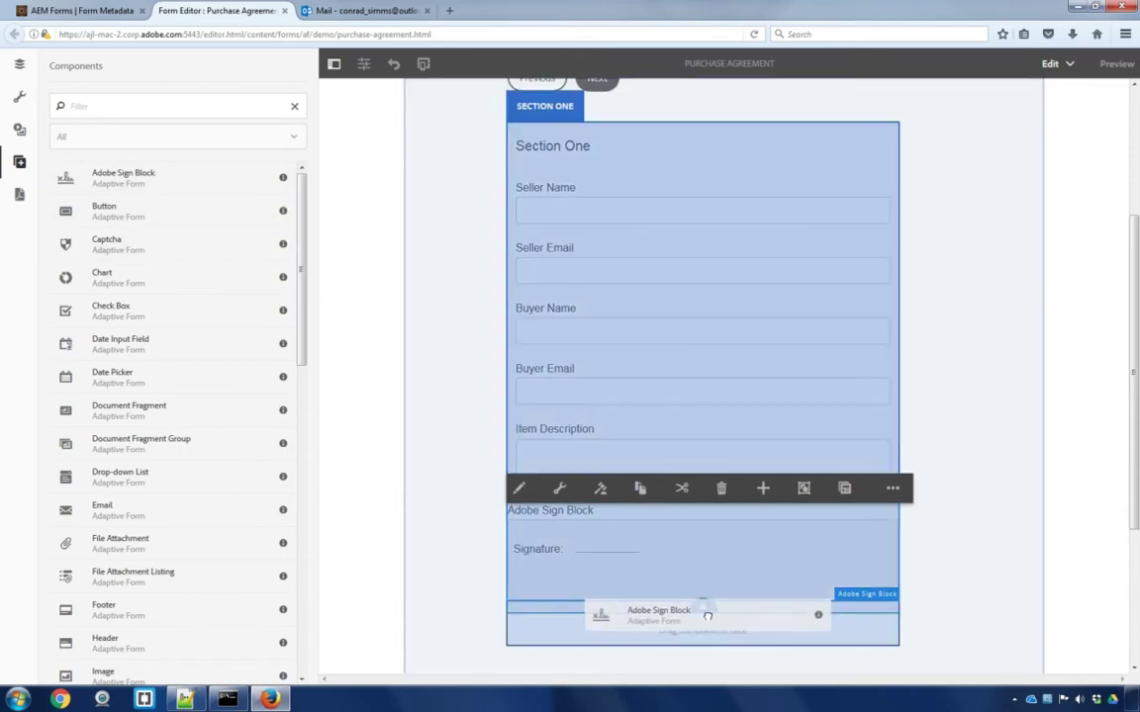
drag(708, 615, 710, 618)
click(735, 639)
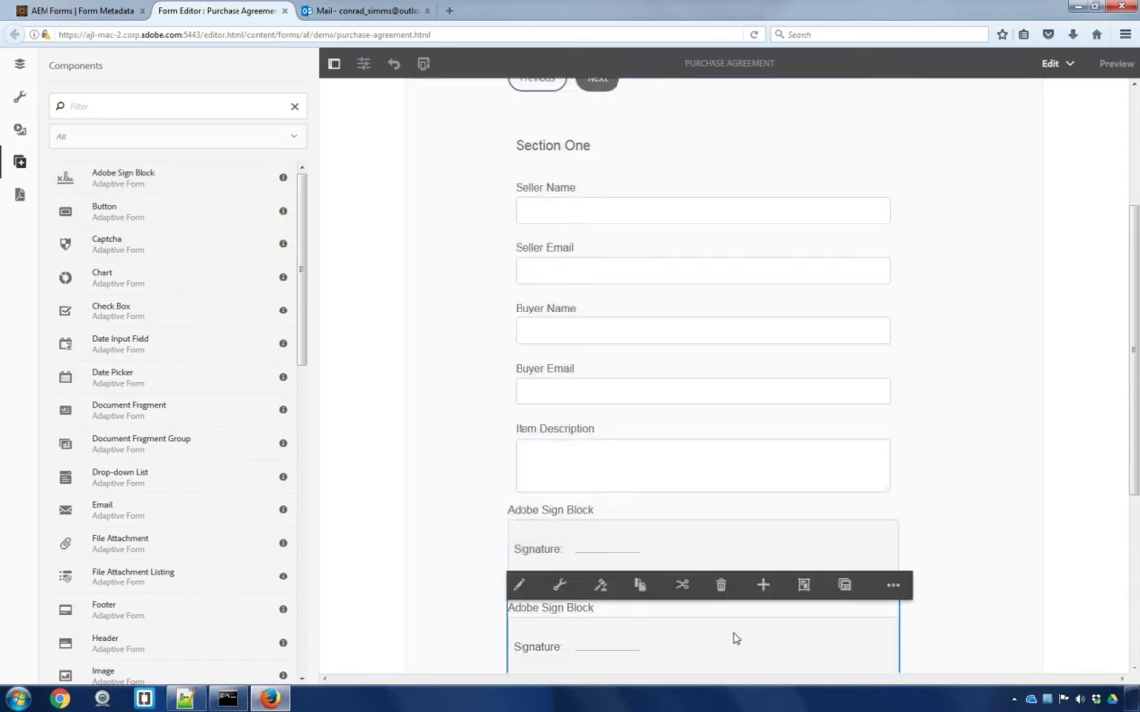
Open the second Adobe Sign Block's configuration, which shows Hide Object enabled
click(559, 584)
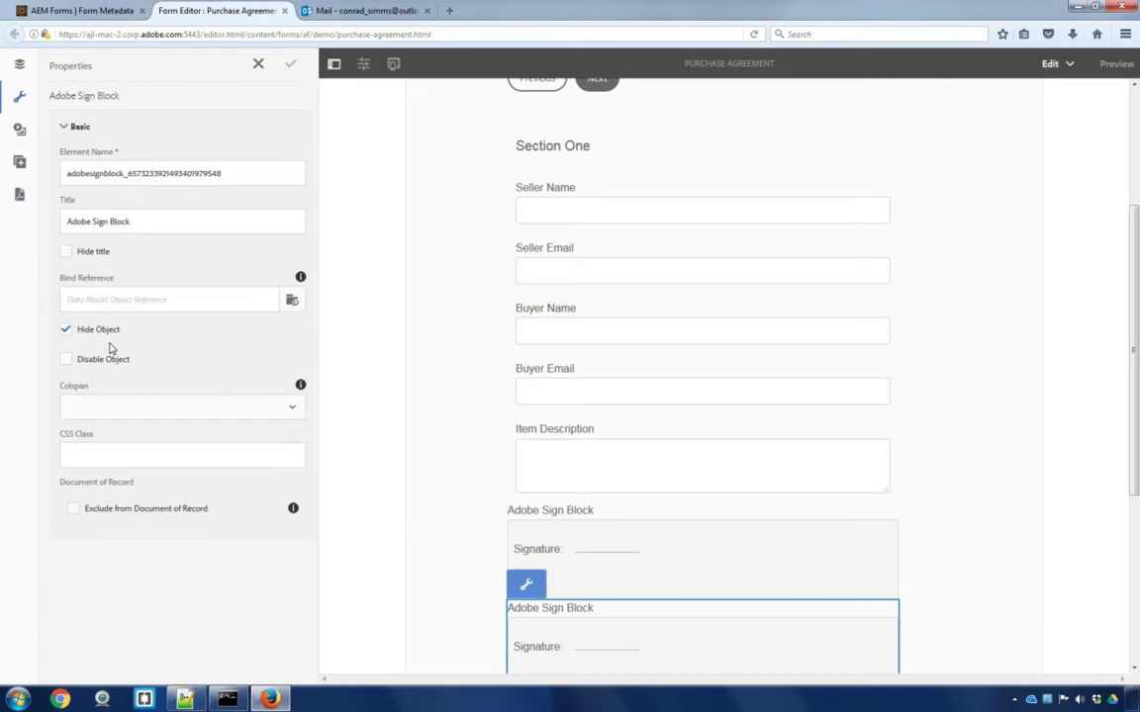
scroll(436, 406, down, 1)
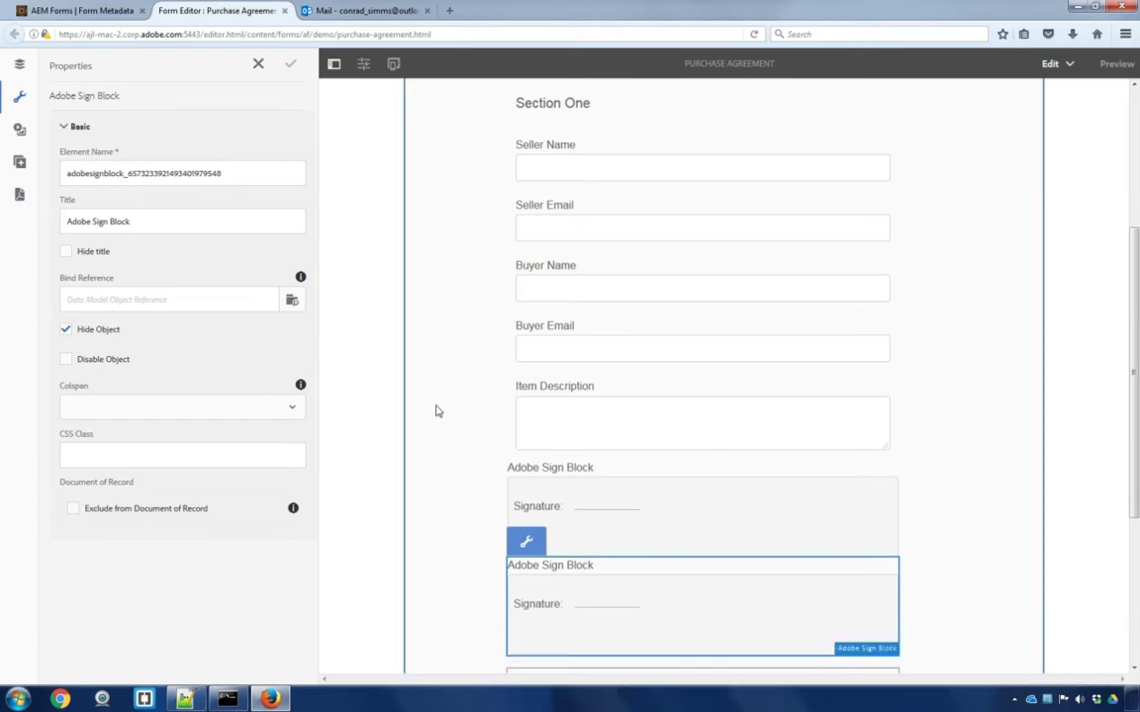
scroll(438, 415, up, 3)
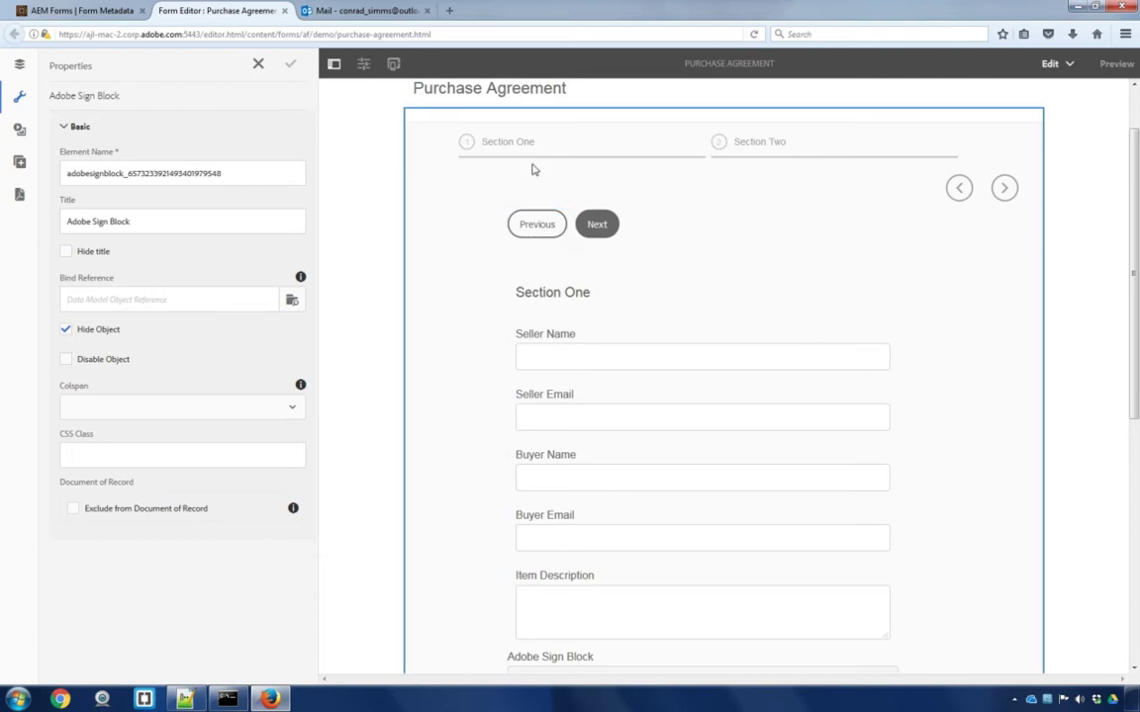
Place a Signature Step component into Section Two and select the new panel
click(743, 146)
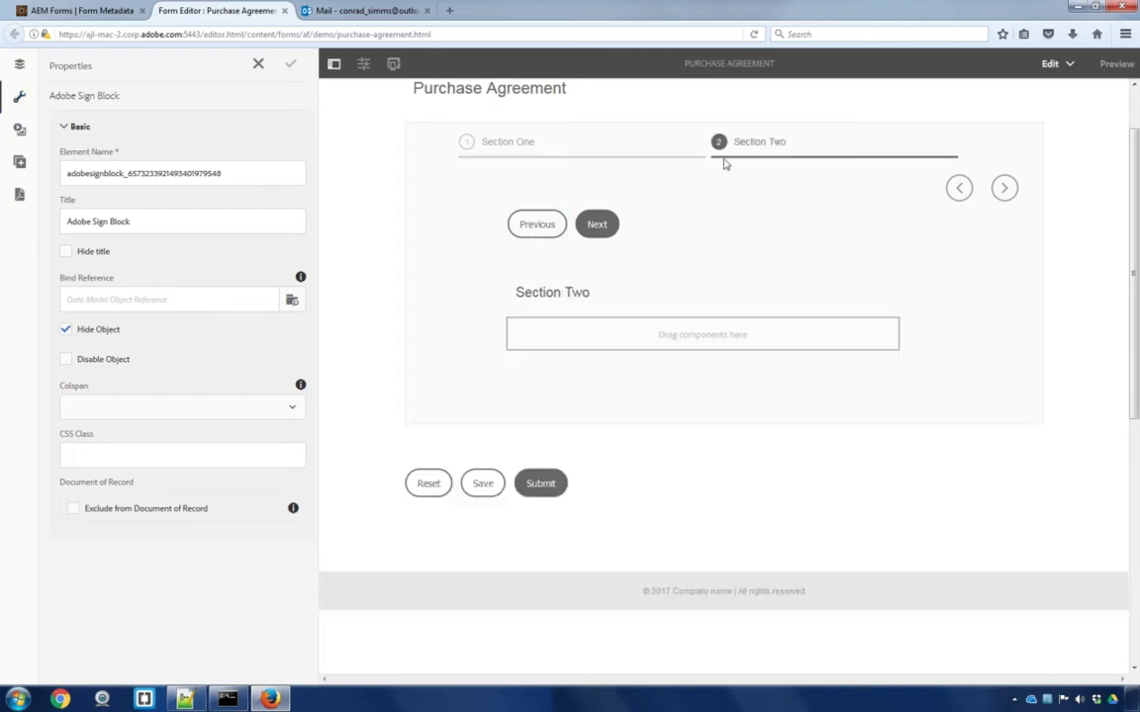
click(20, 170)
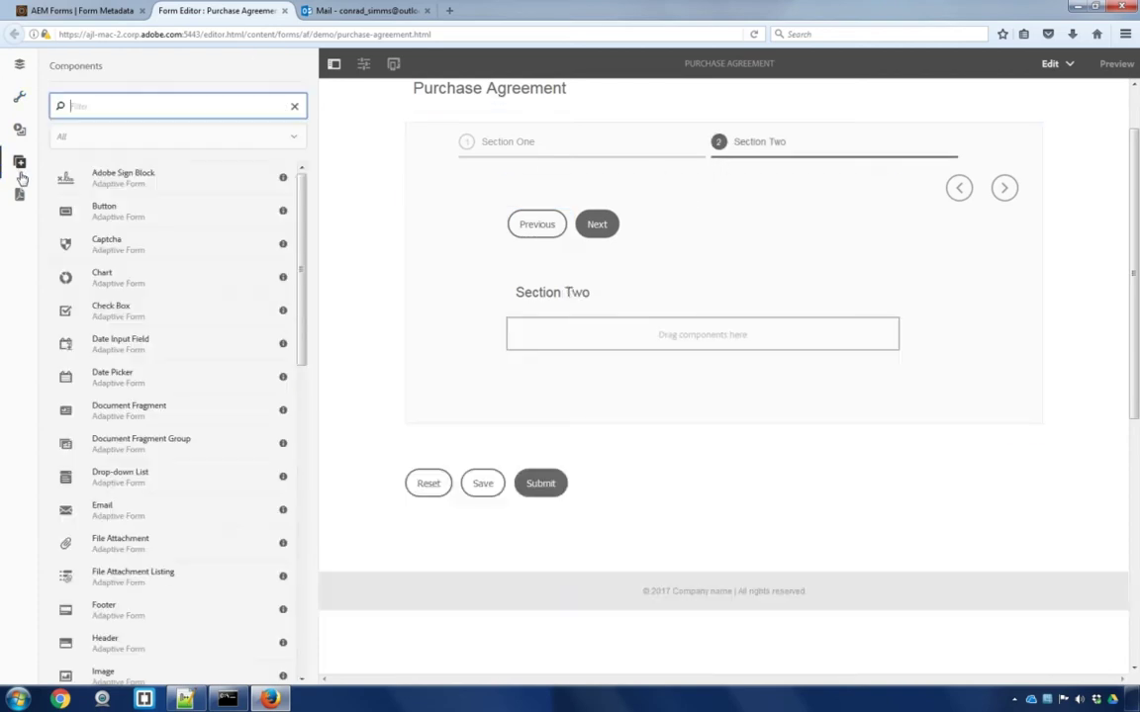
scroll(285, 356, down, 7)
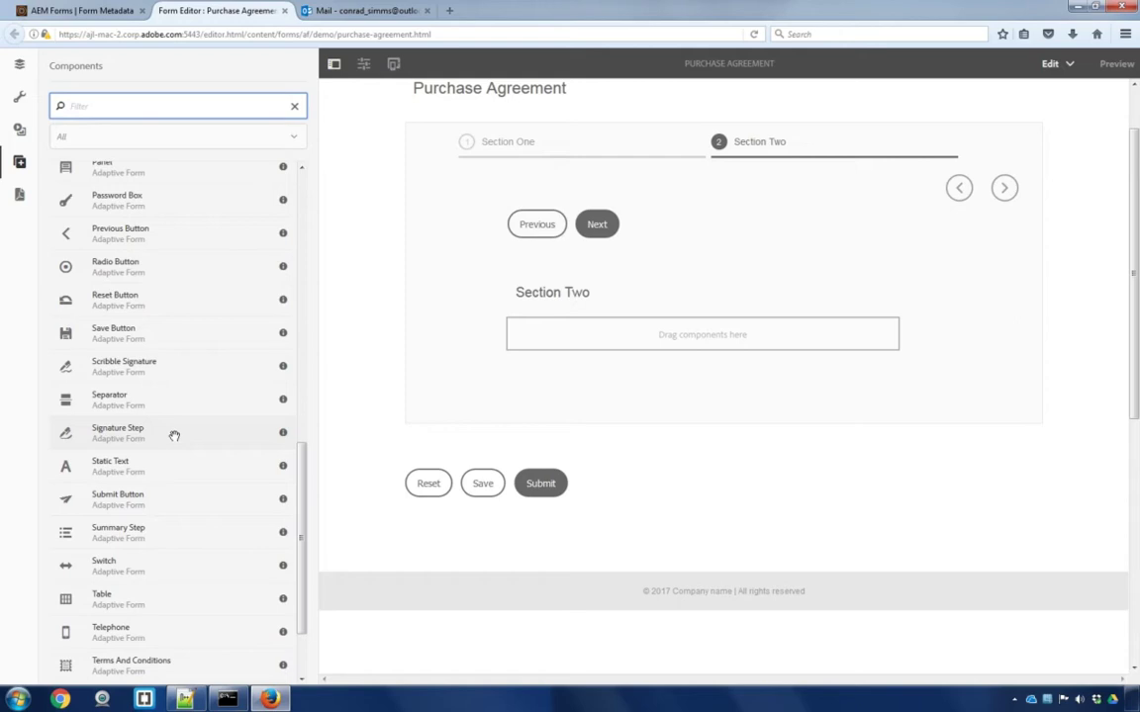
mouse_move(174, 435)
mouse_down()
mouse_move(703, 318)
mouse_move(630, 331)
mouse_up()
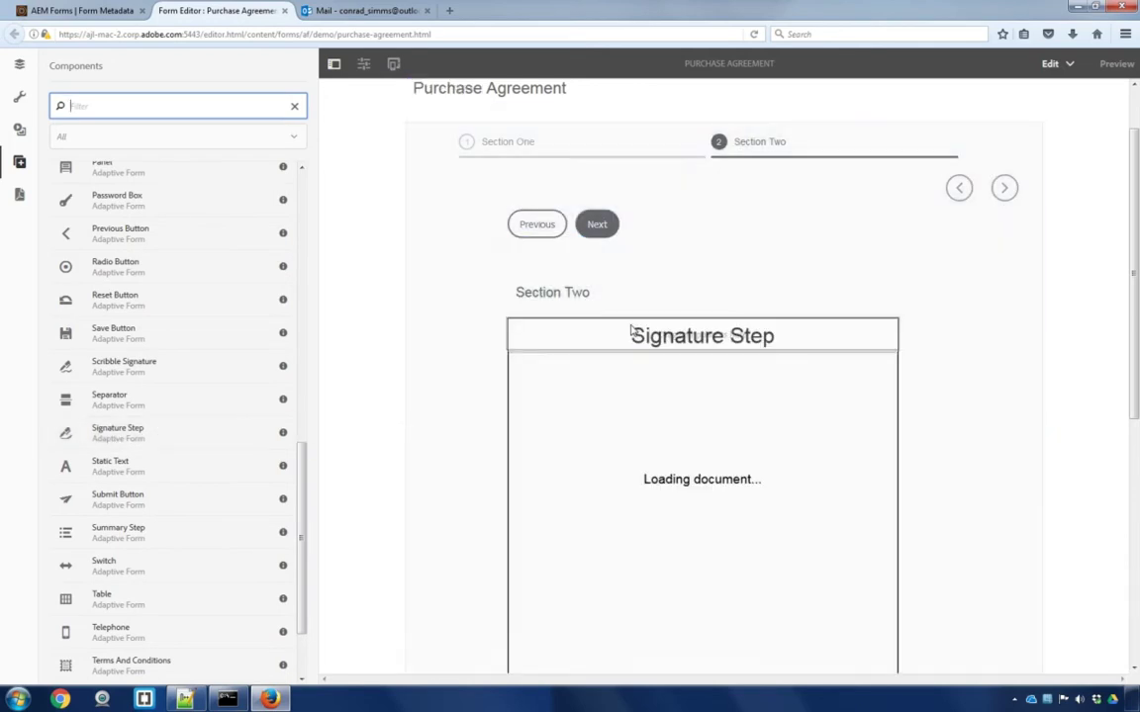
click(602, 343)
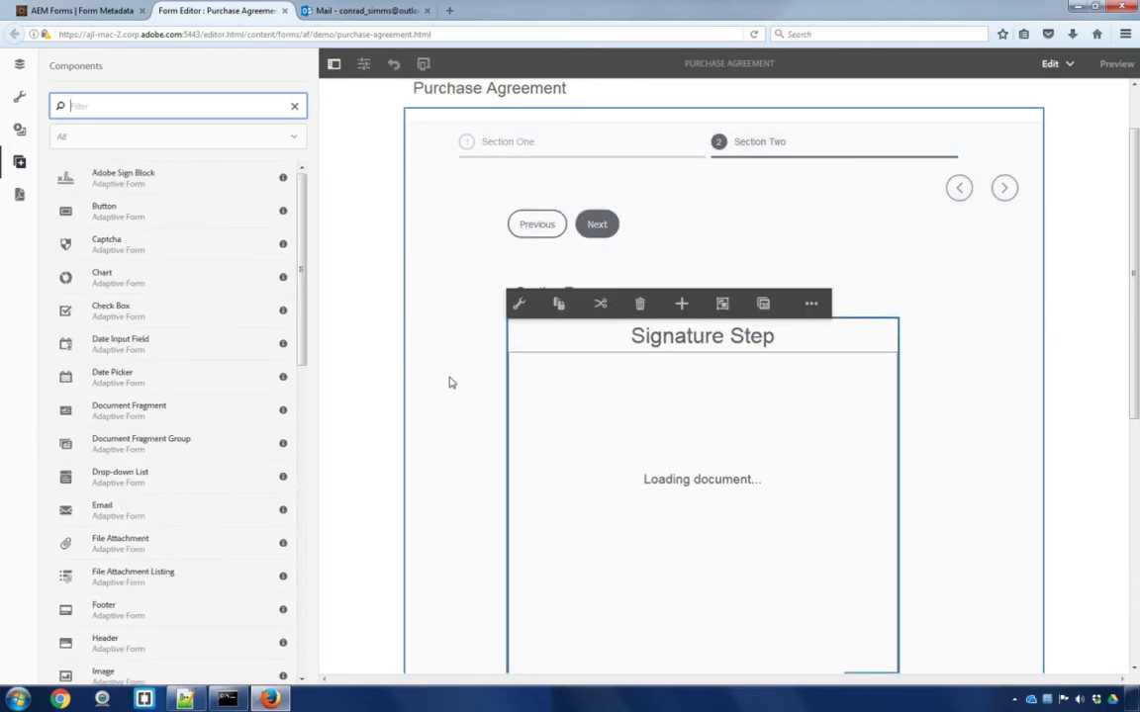
scroll(448, 382, down, 3)
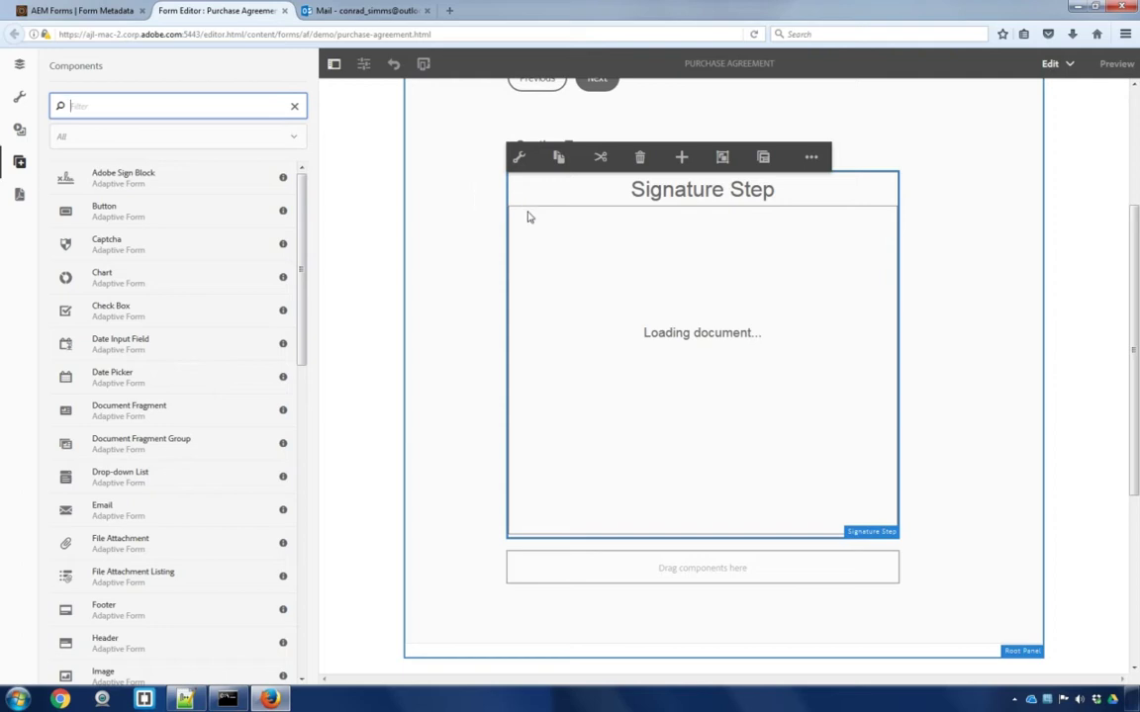
Select the Adaptive Form container and expand its Electronic Signature properties showing signConfig and the Seller signer
click(762, 157)
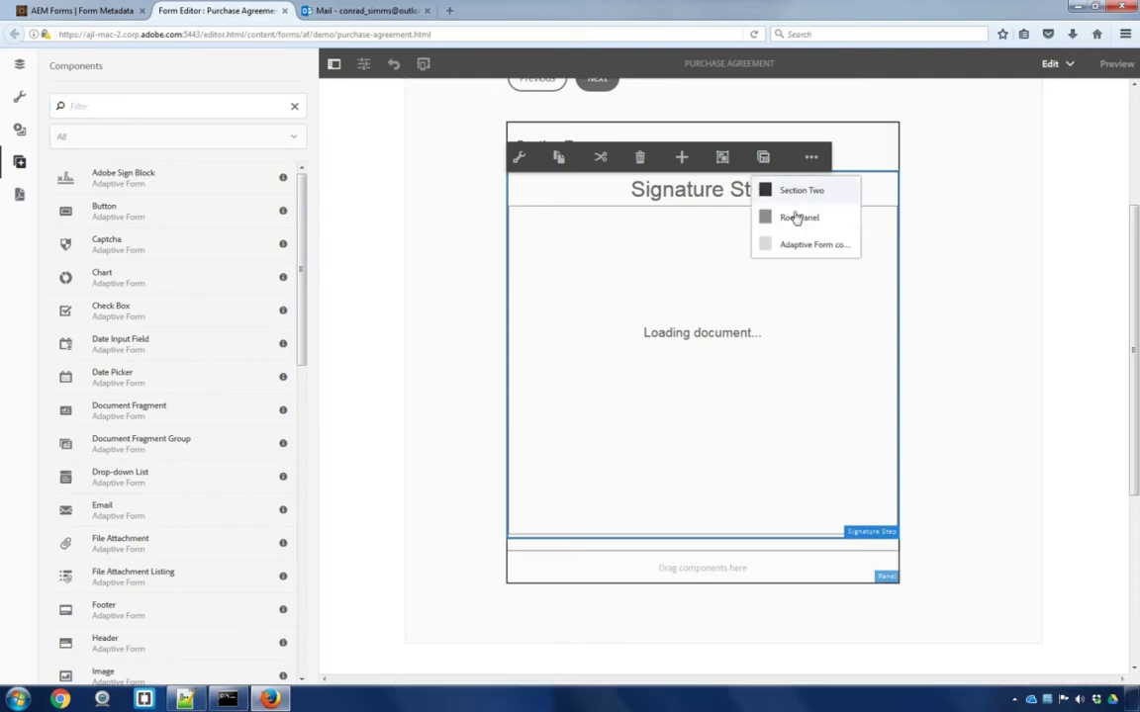
click(834, 253)
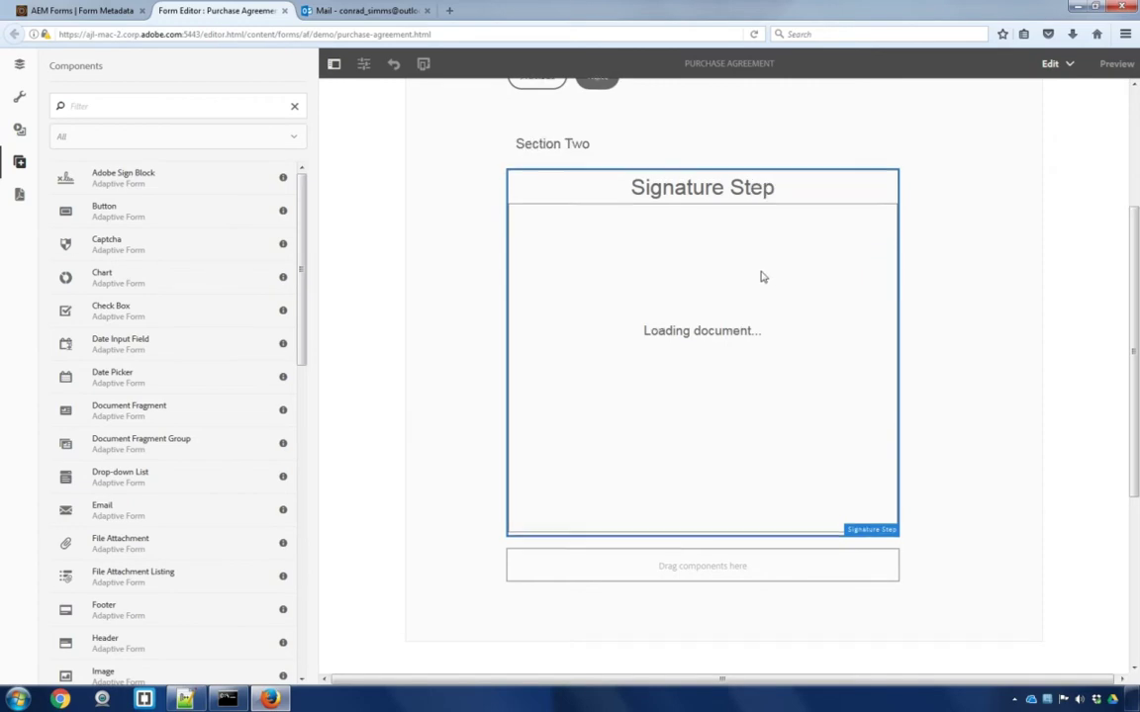
scroll(681, 311, down, 2)
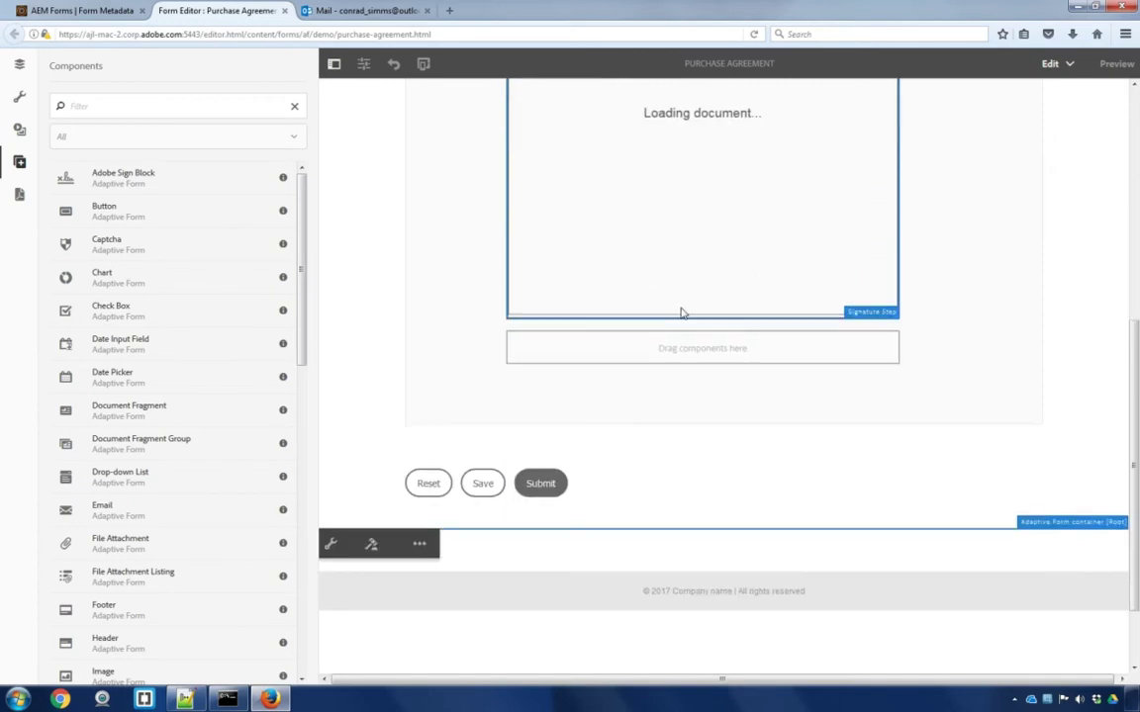
click(332, 546)
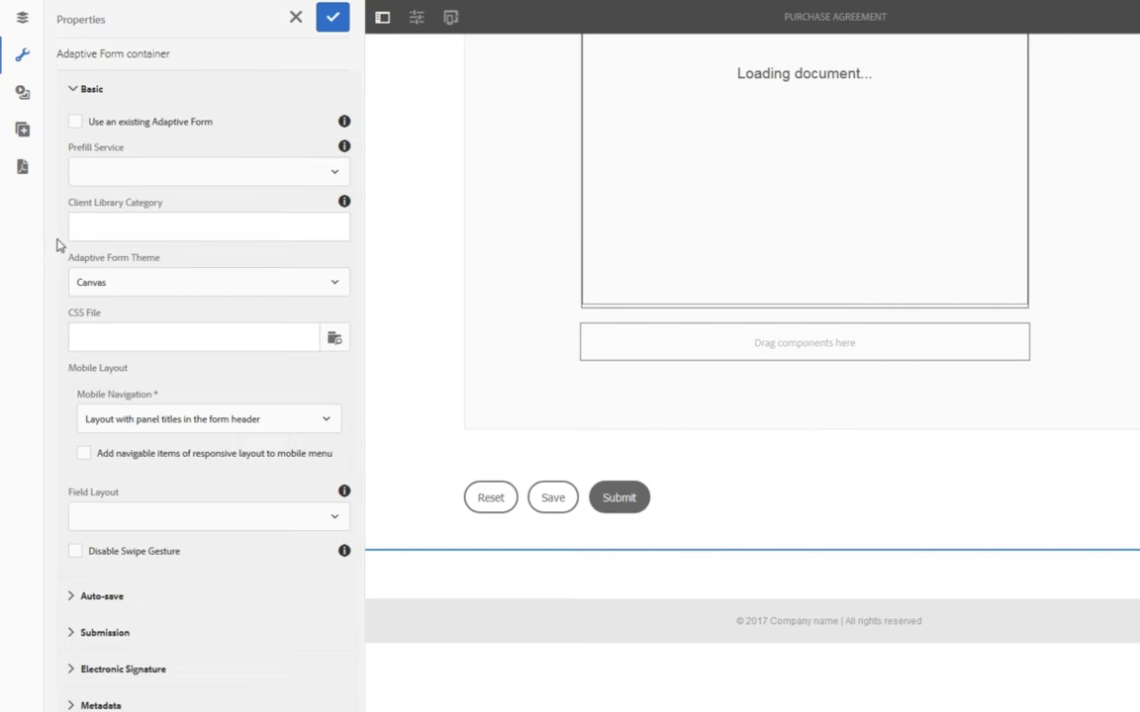
click(111, 669)
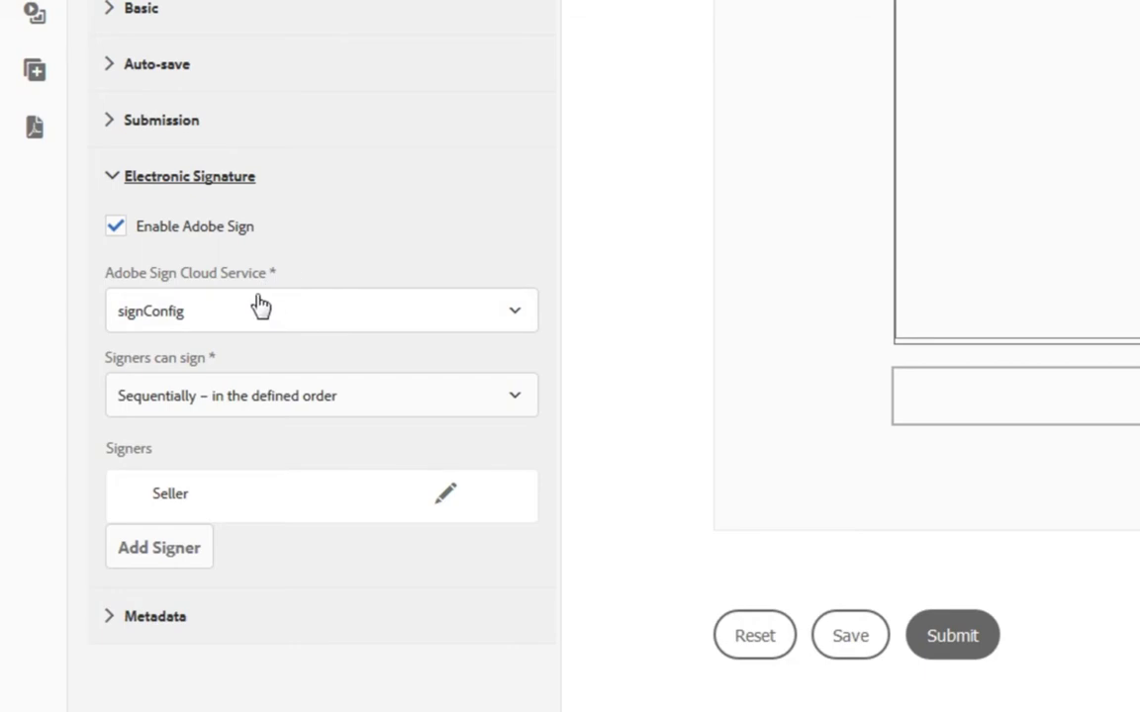
click(261, 304)
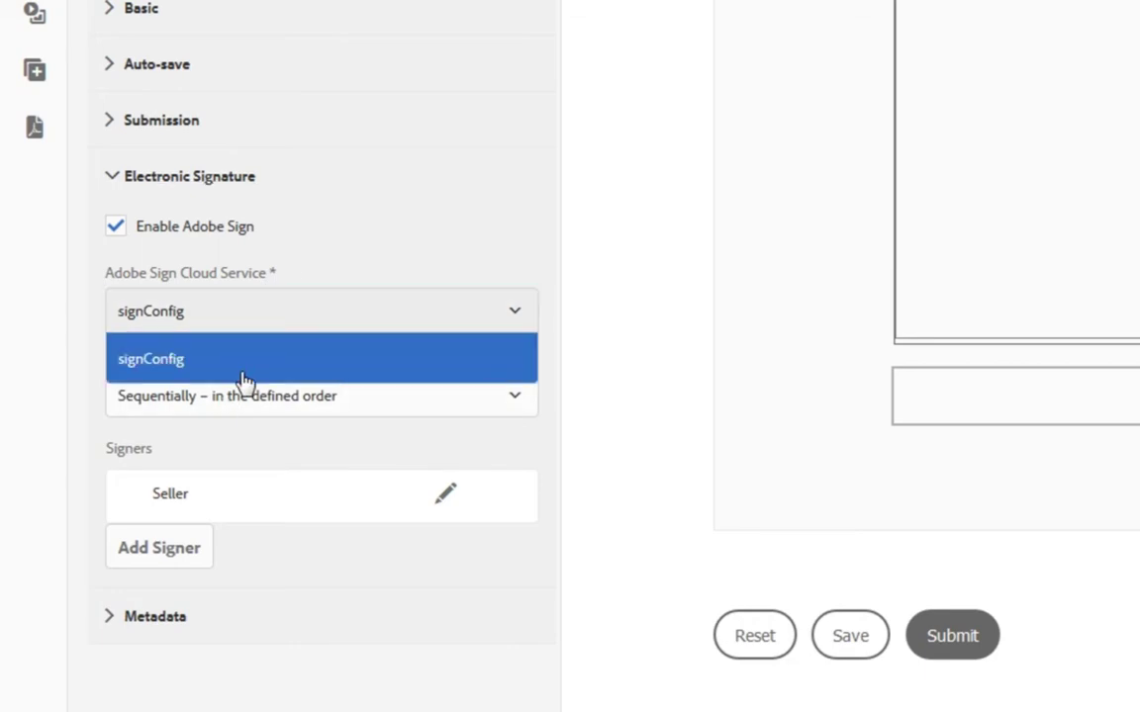
click(245, 380)
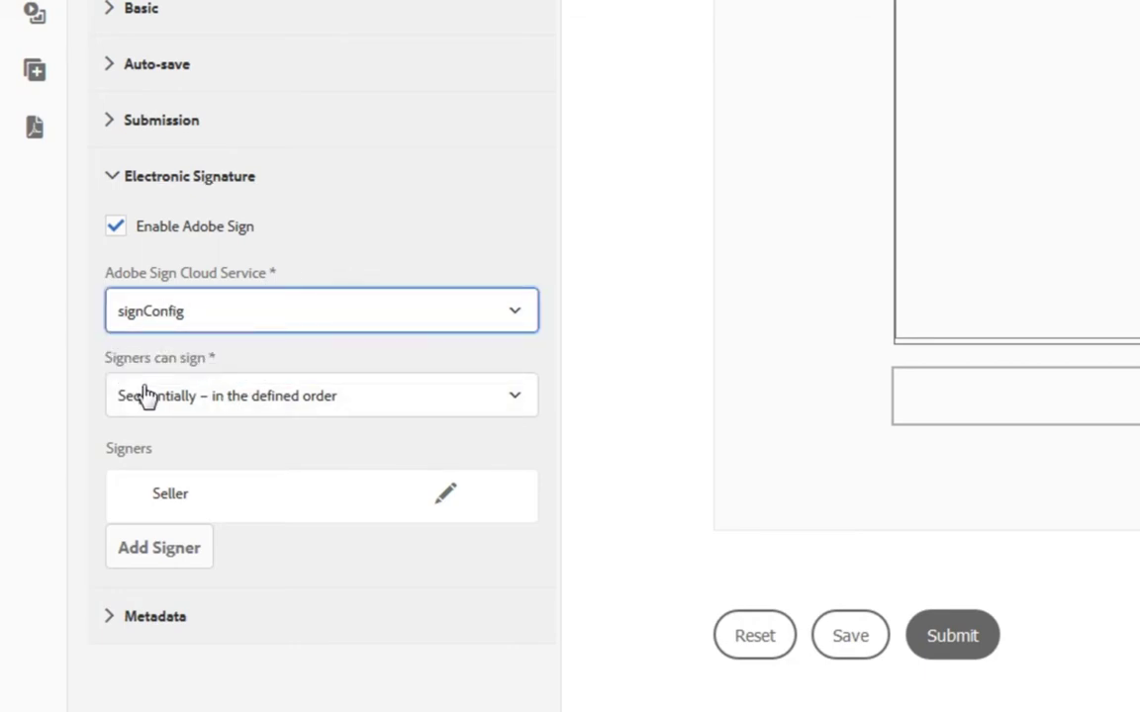
click(465, 396)
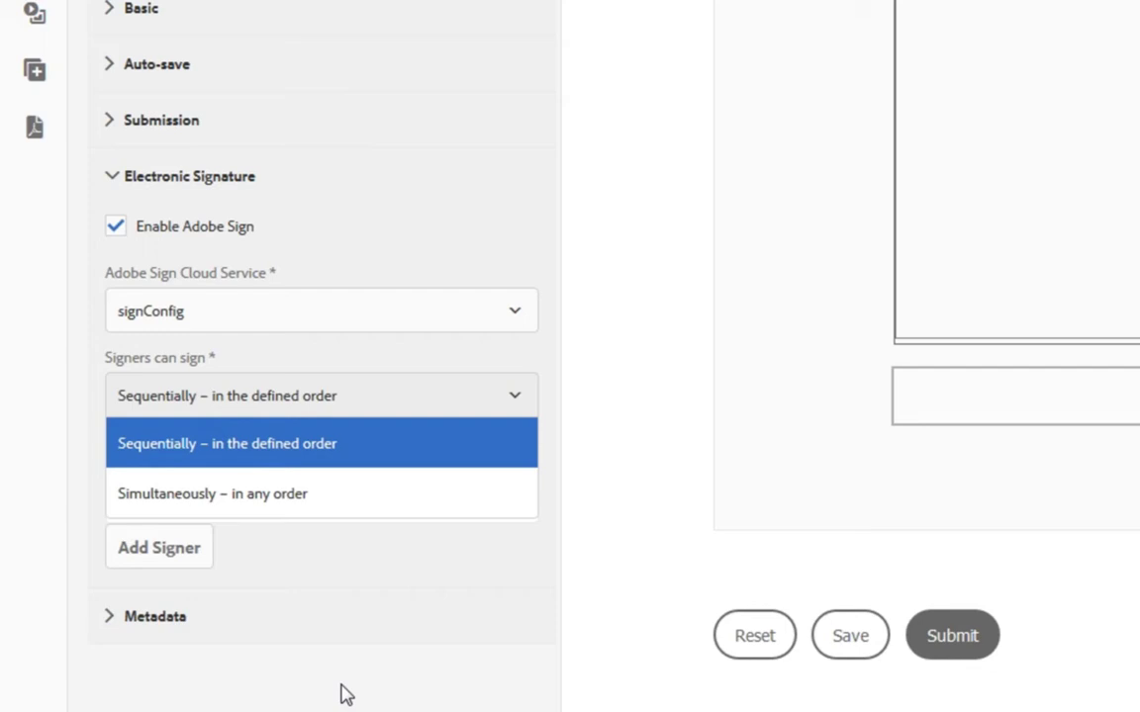
click(342, 693)
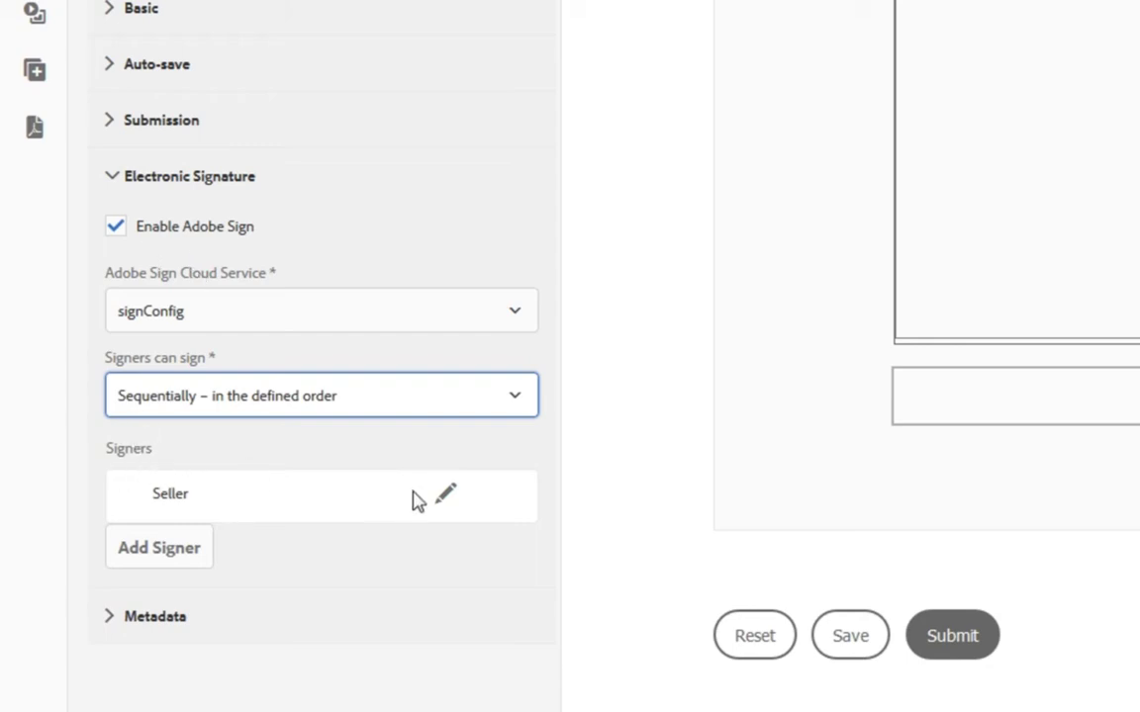
Open the Seller signer's settings, leaving the title 'Seller' unchanged
click(445, 498)
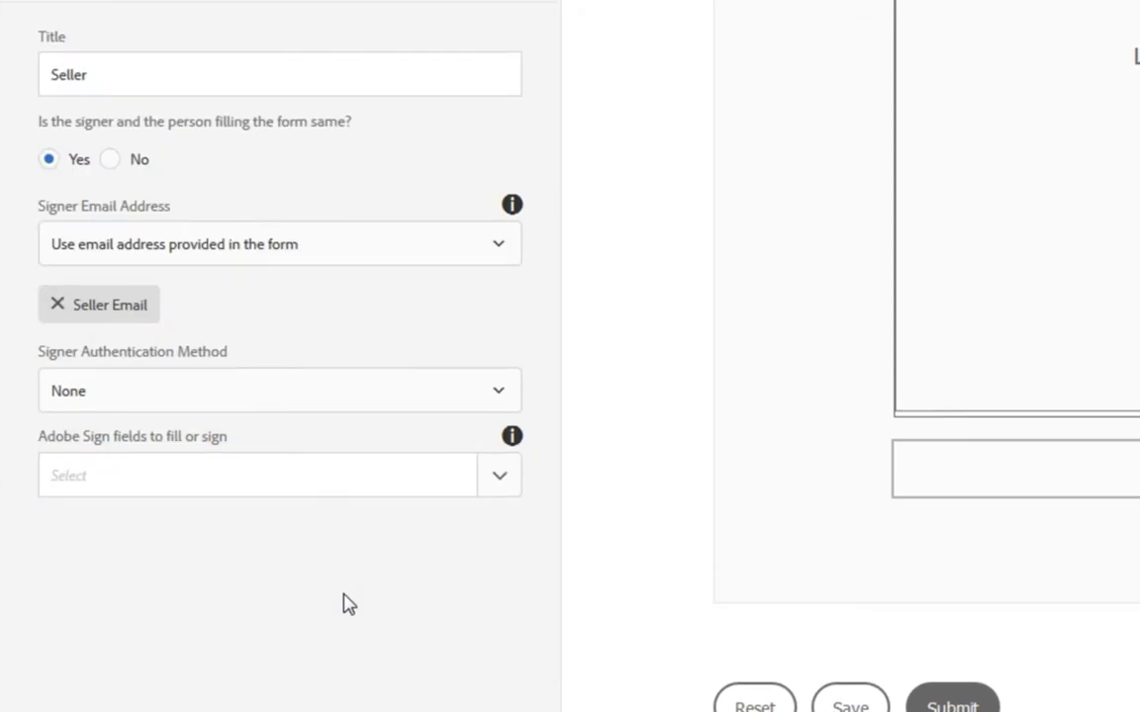
drag(46, 76, 179, 69)
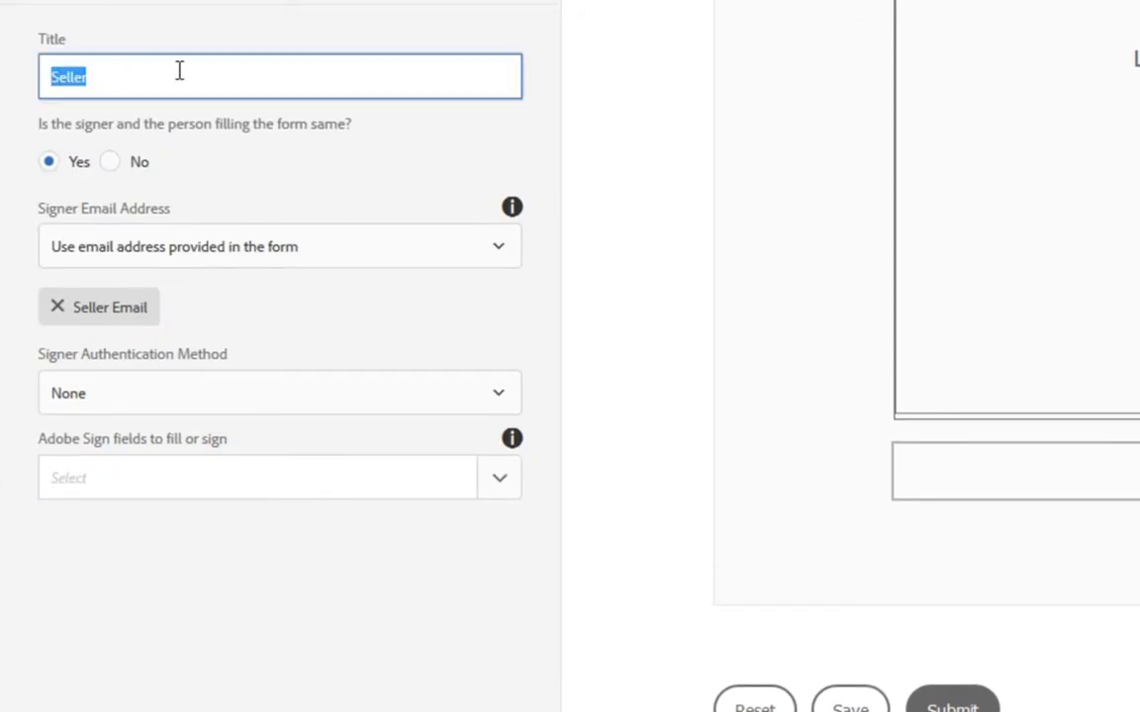
click(124, 83)
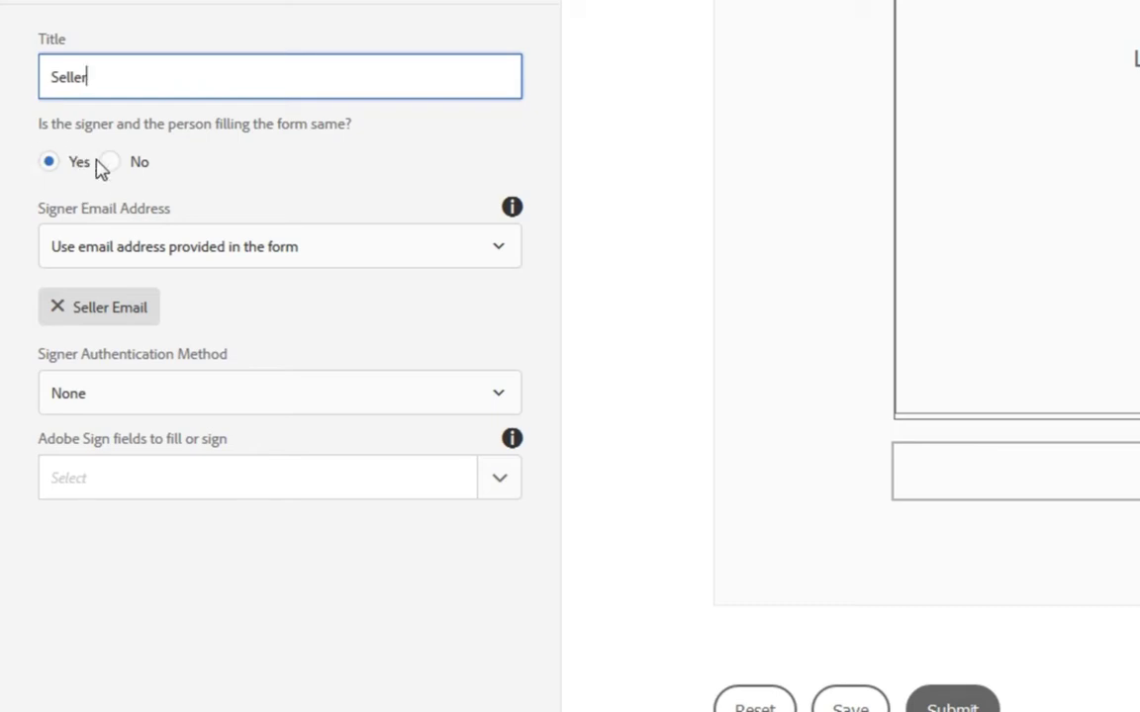
Keep 'Use email address provided in the form' and remap the signer email to Seller Email
click(58, 258)
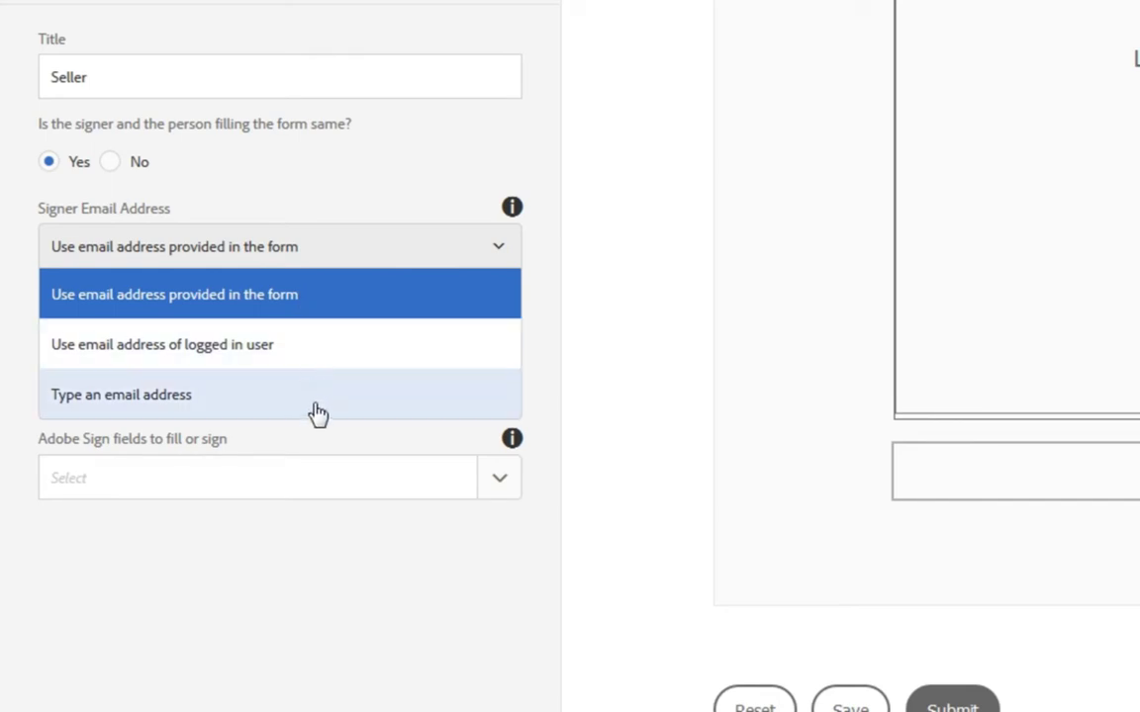
click(327, 308)
click(49, 309)
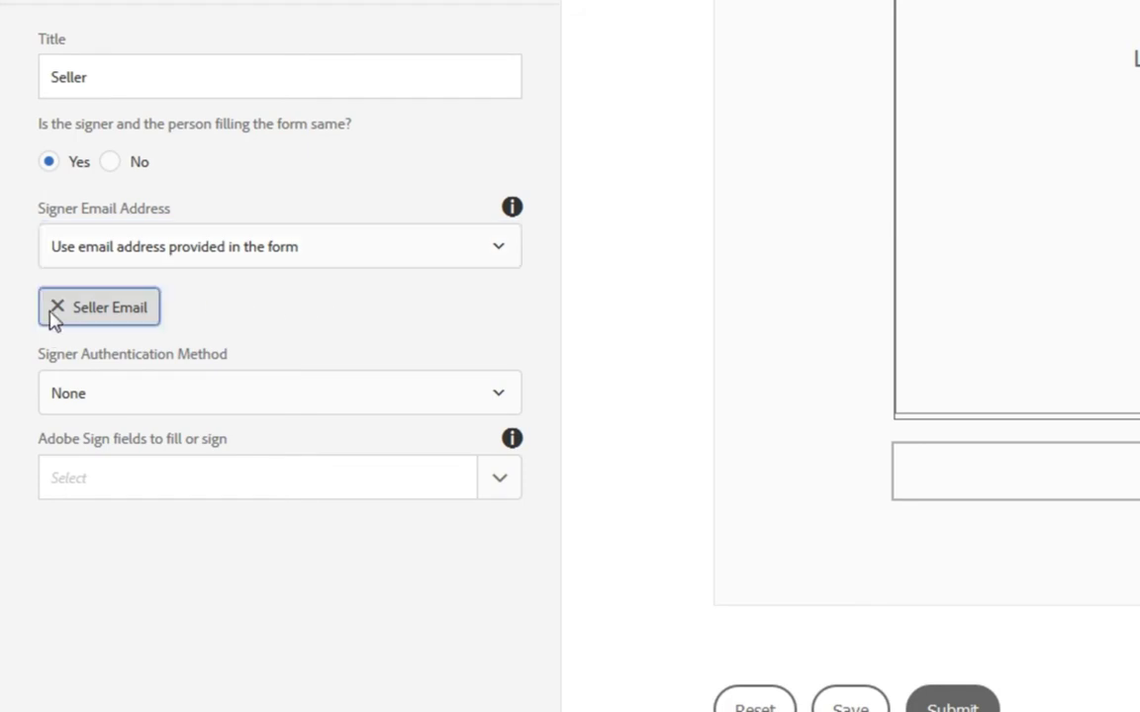
double_click(51, 310)
click(55, 307)
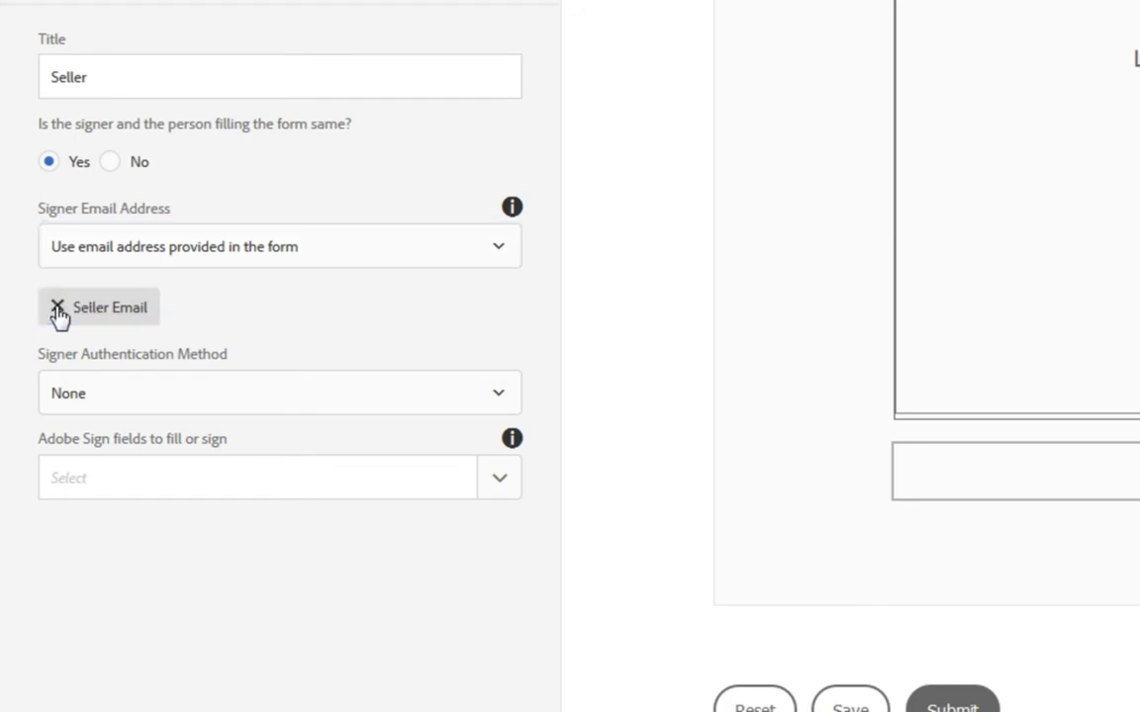
click(502, 303)
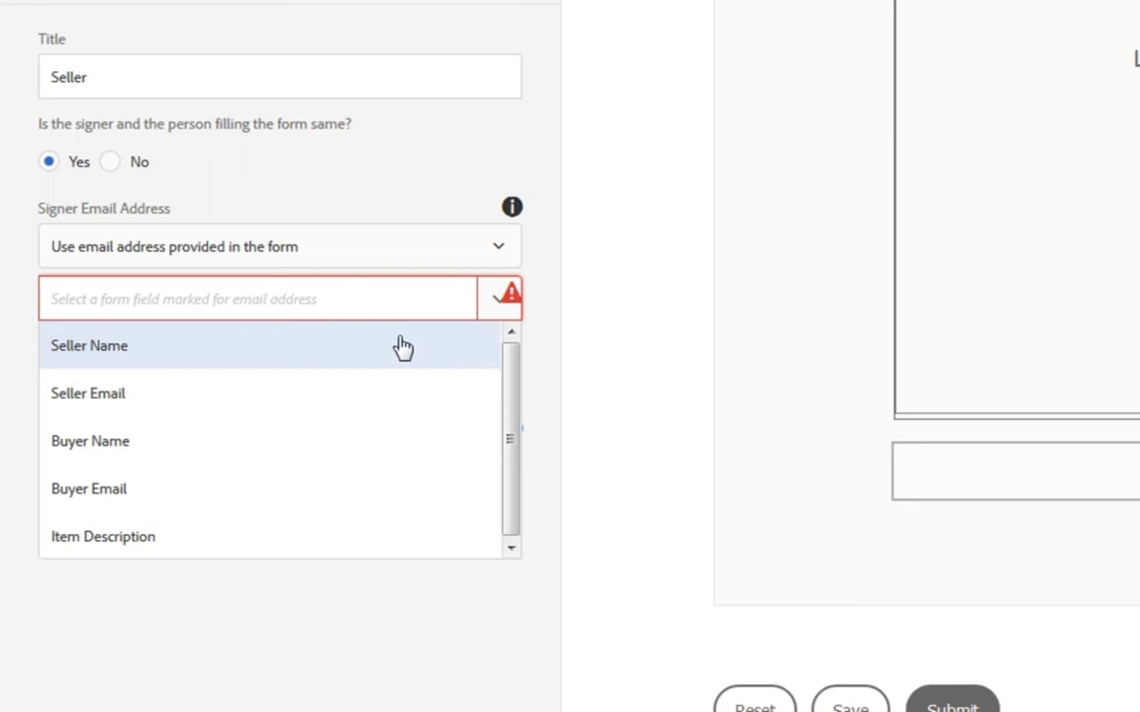
scroll(424, 371, down, 1)
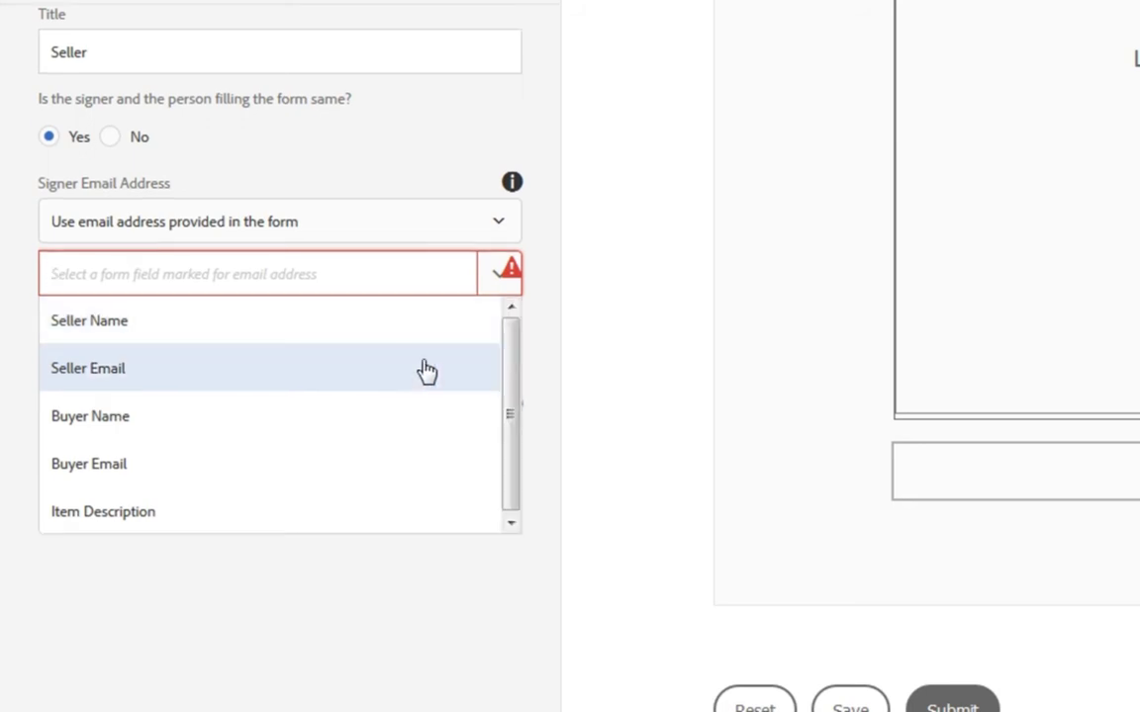
click(282, 381)
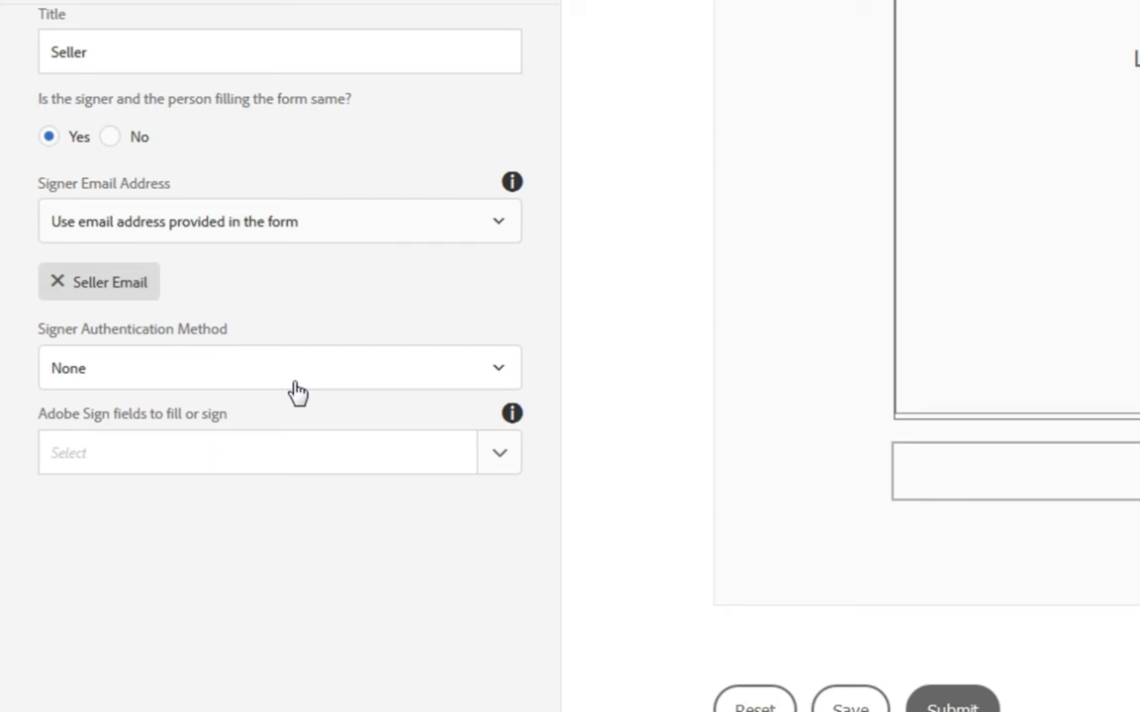
Set the Seller's authentication to None and assign the Adobe Sign Block's sampleField for signing
click(372, 364)
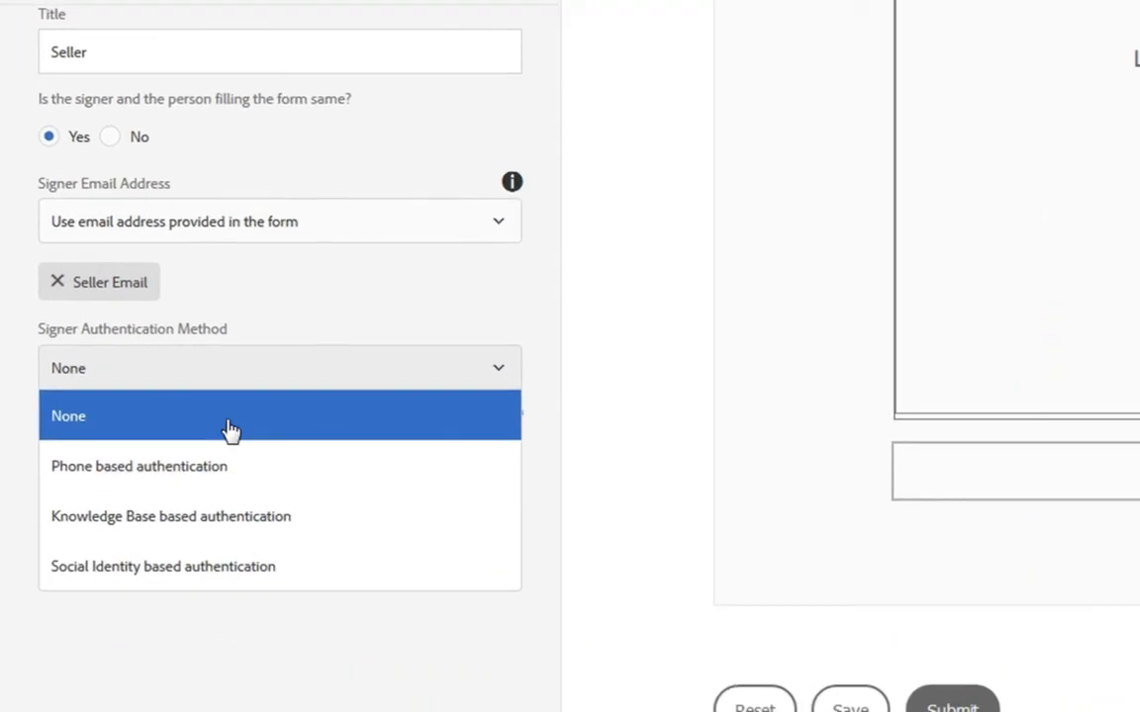
click(208, 411)
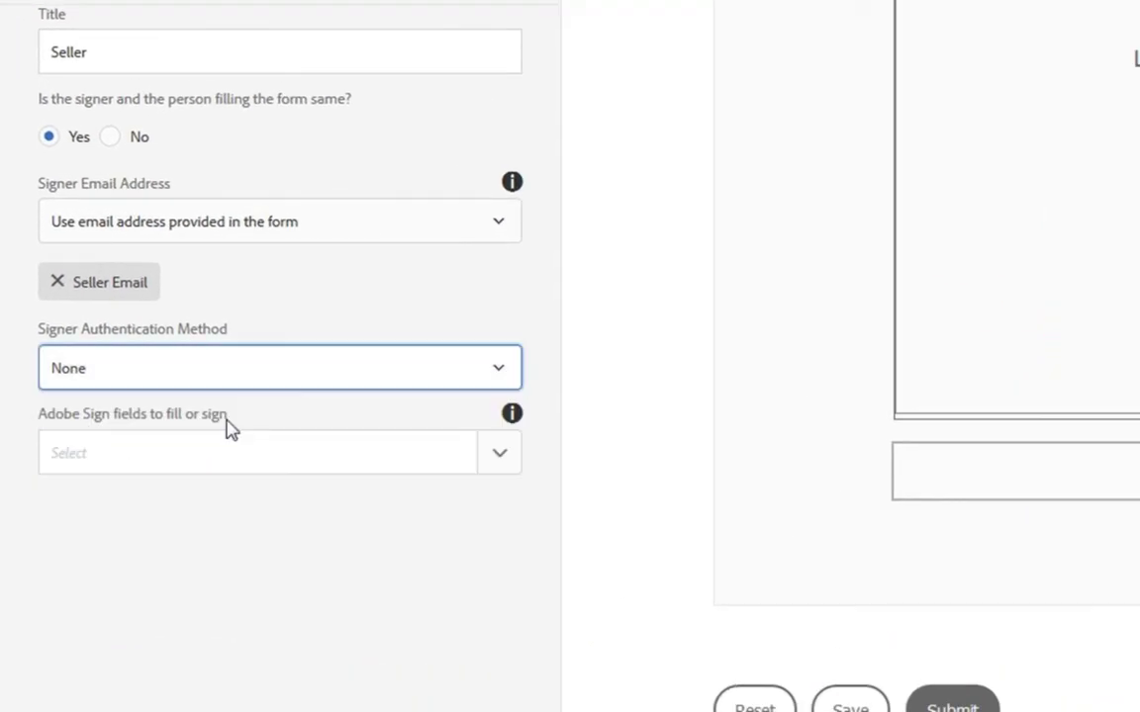
click(496, 458)
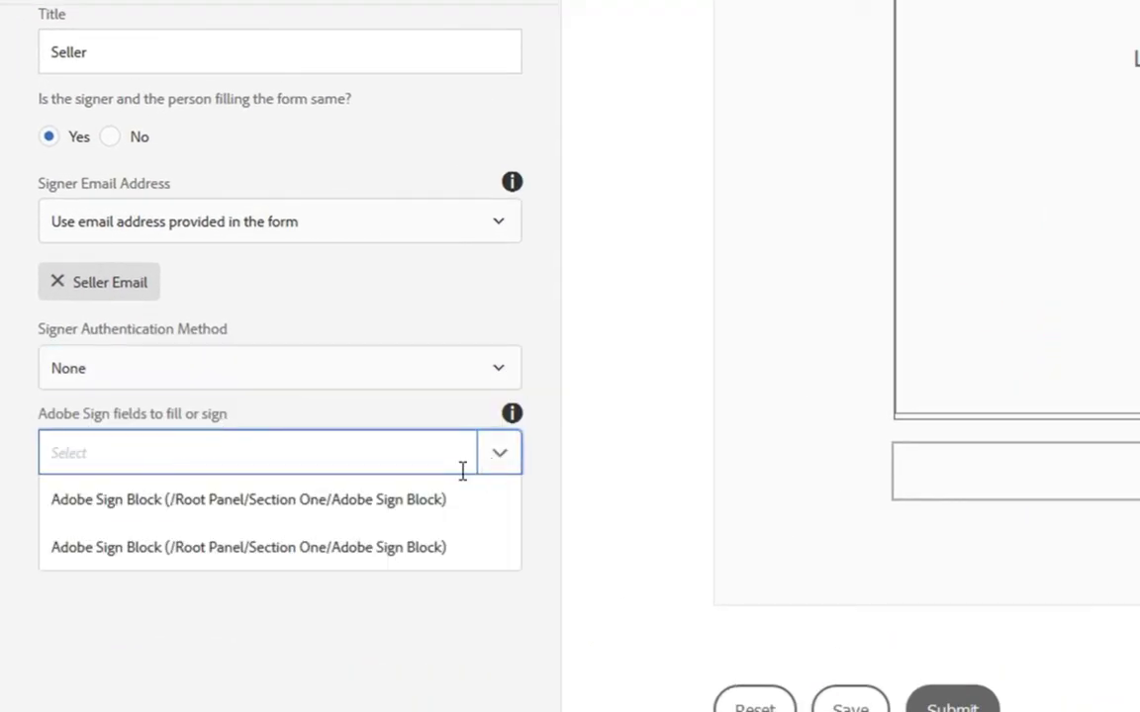
click(188, 501)
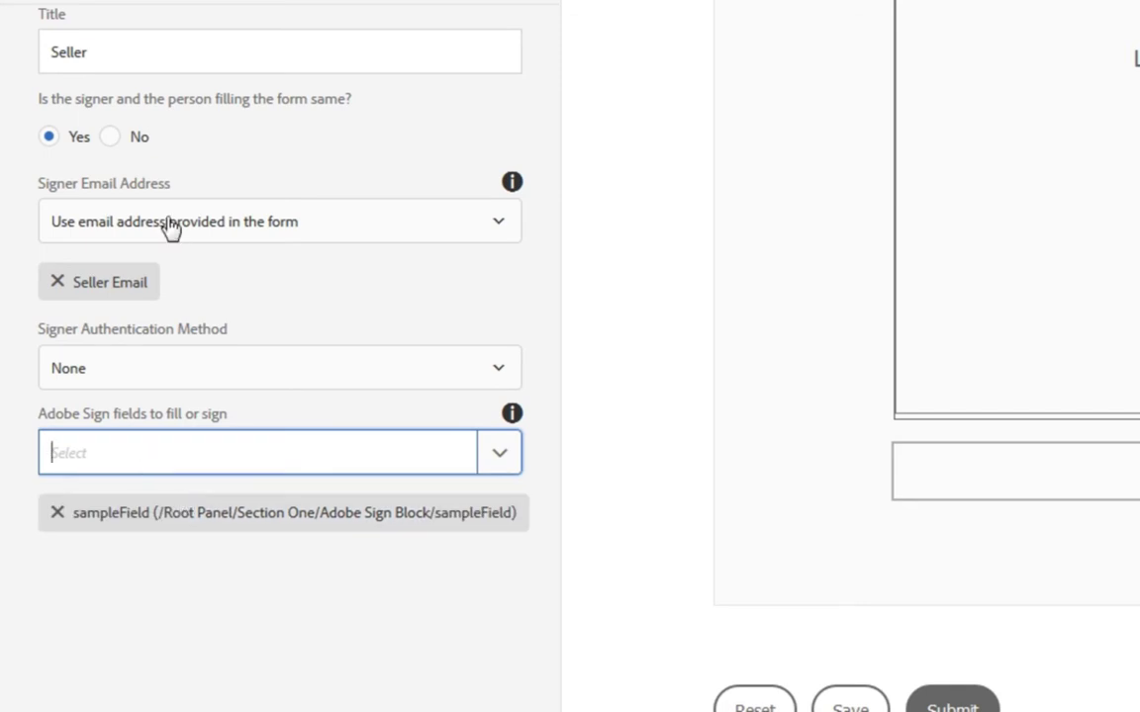
click(290, 3)
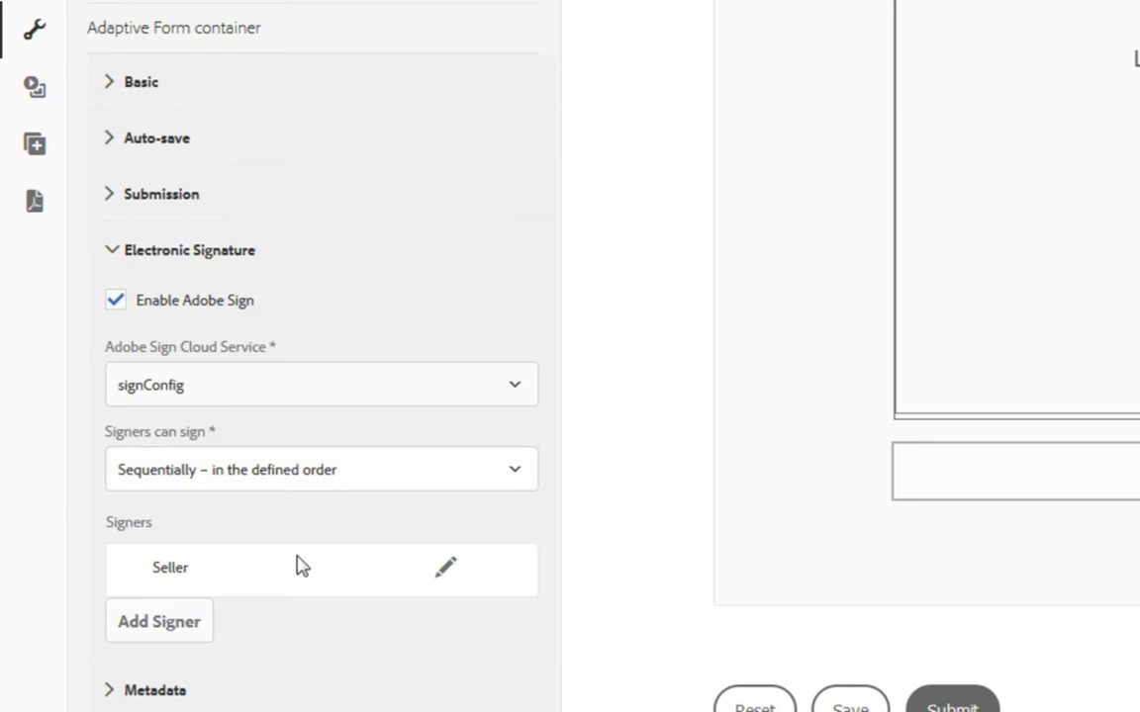
Add a second signer and rename its title to 'Buyer'
click(131, 621)
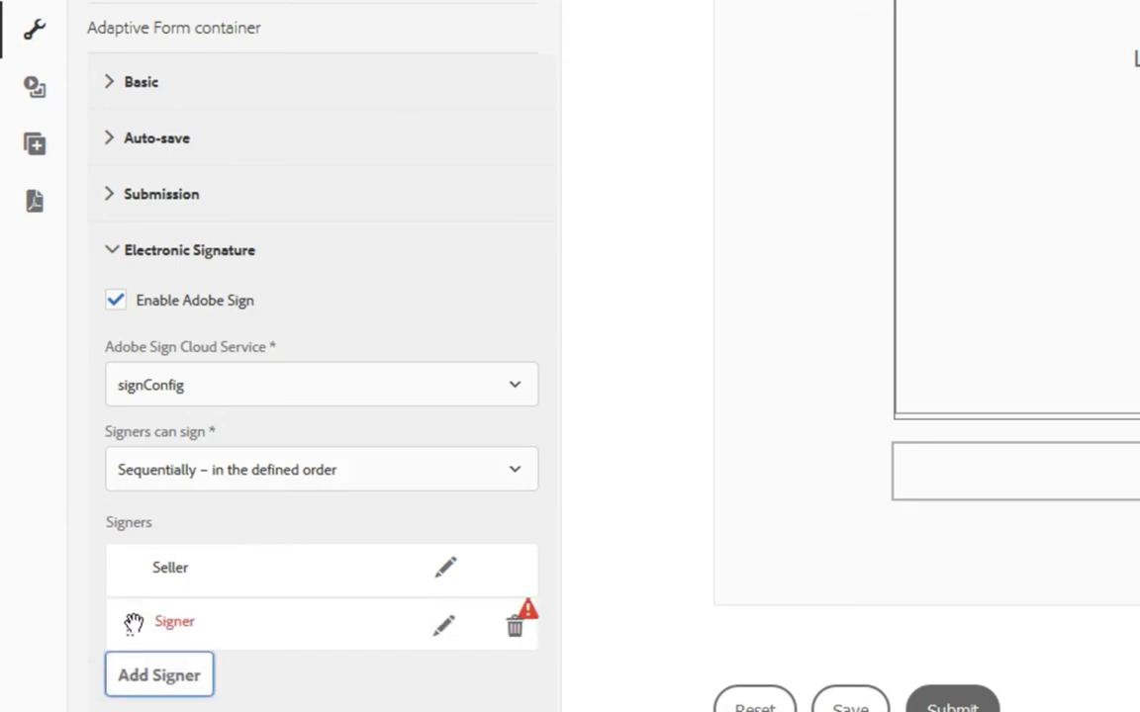
click(442, 626)
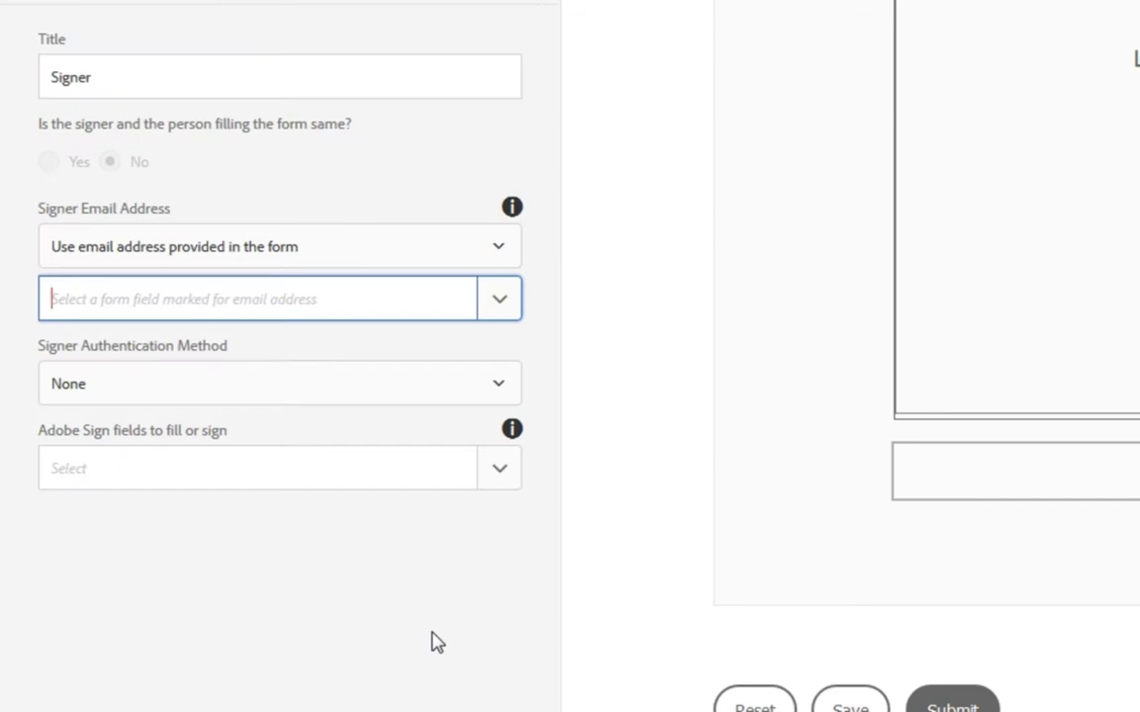
click(149, 77)
key(ctrl+a)
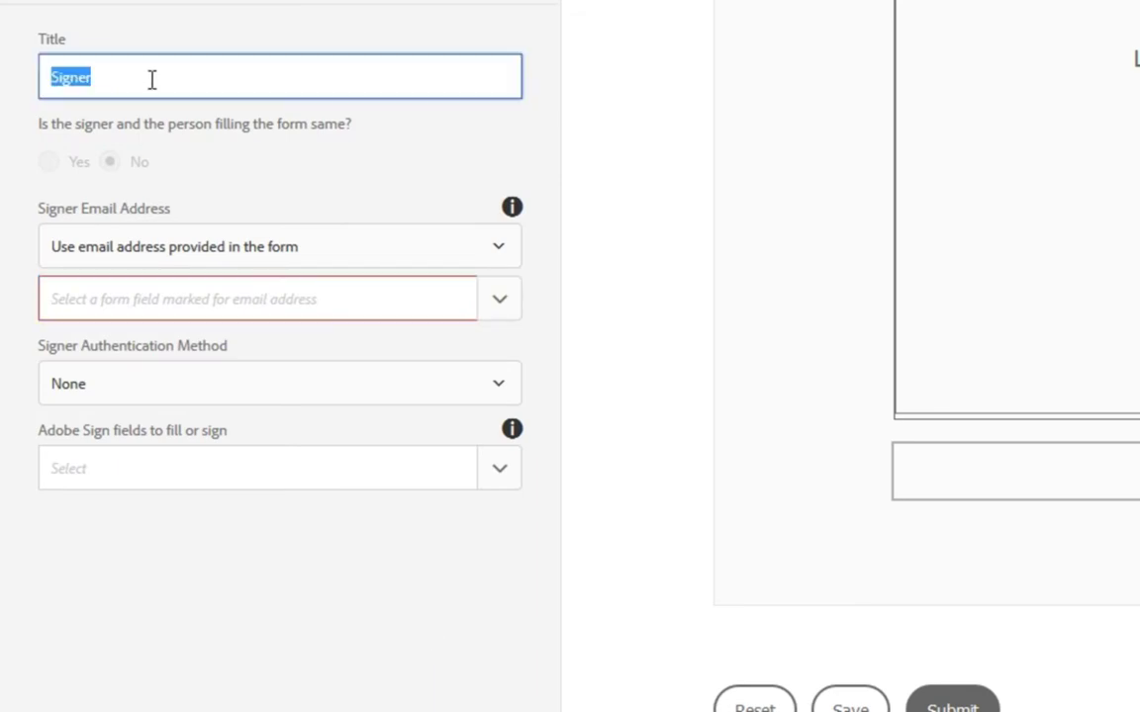
text(Buyer)
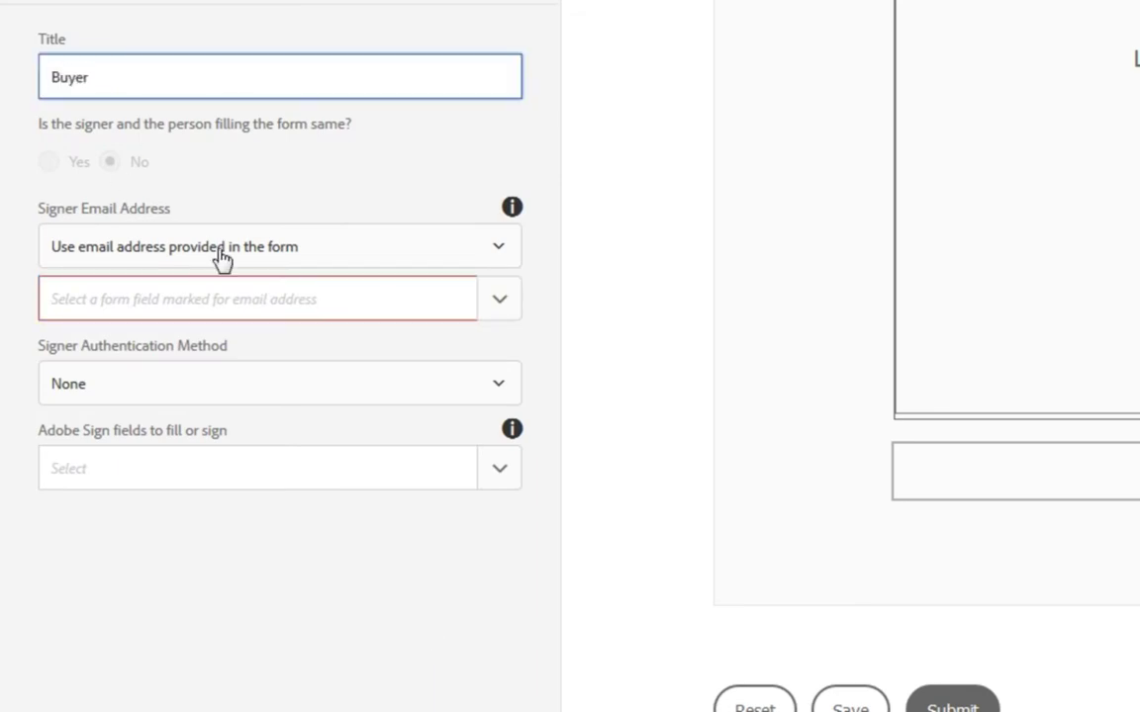
Have the Buyer signer use the form's Buyer Email field and sign the Adobe Sign Block
click(356, 249)
click(292, 293)
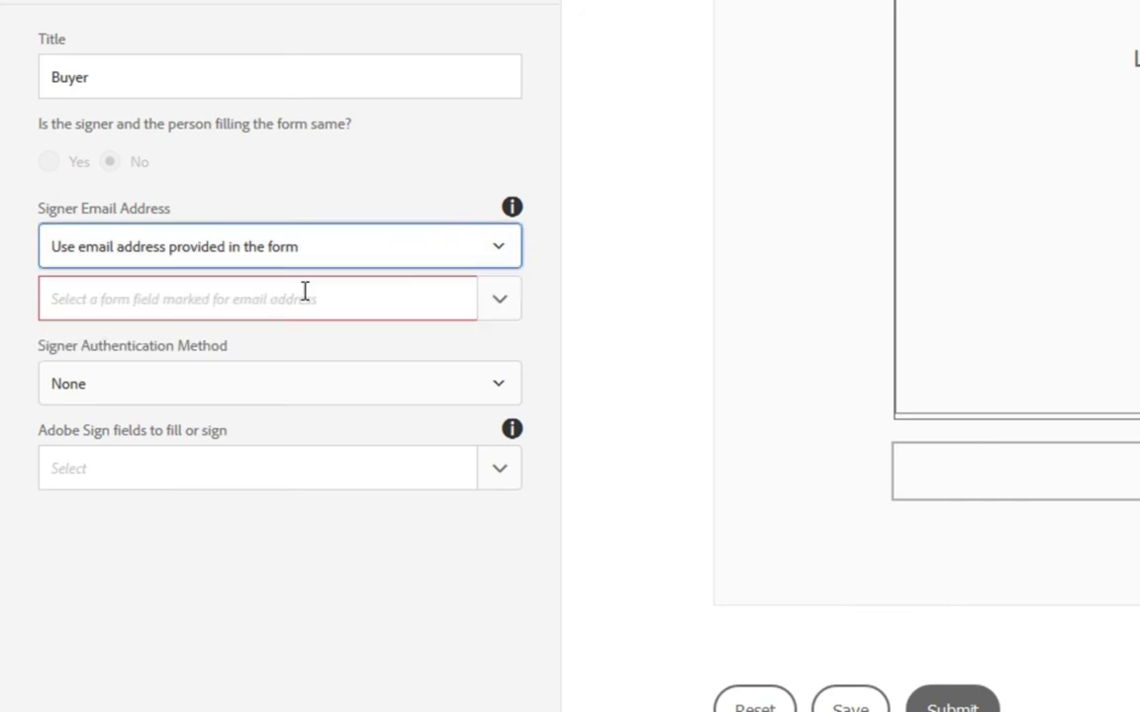
click(481, 302)
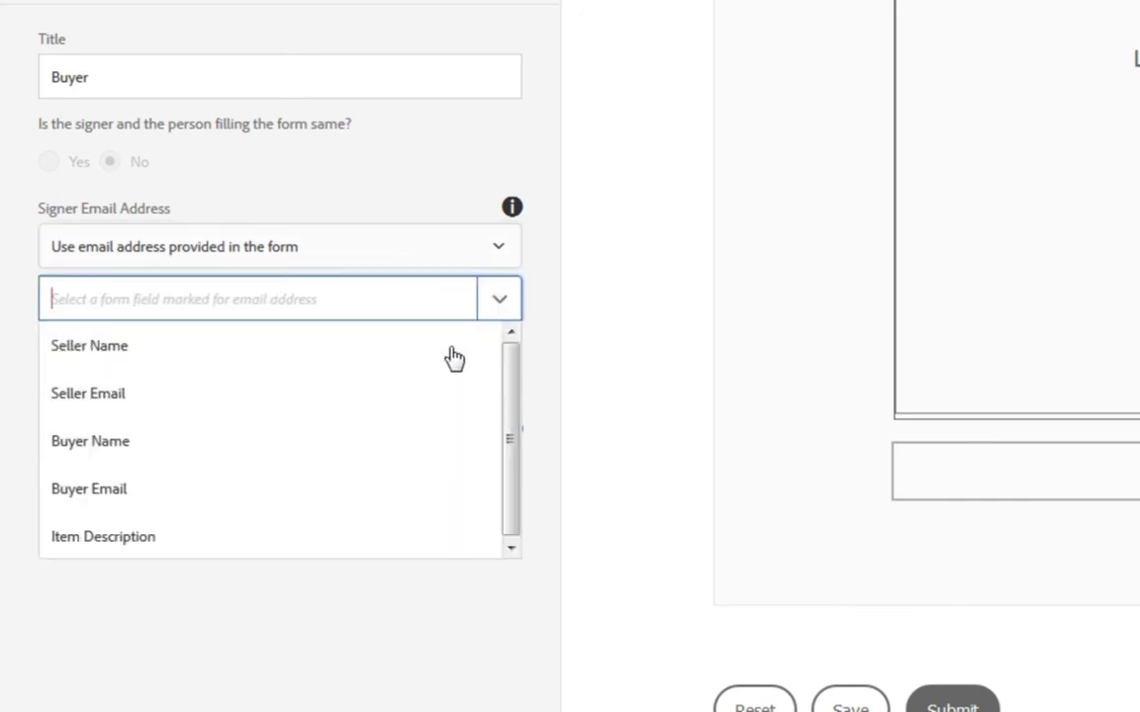
click(358, 499)
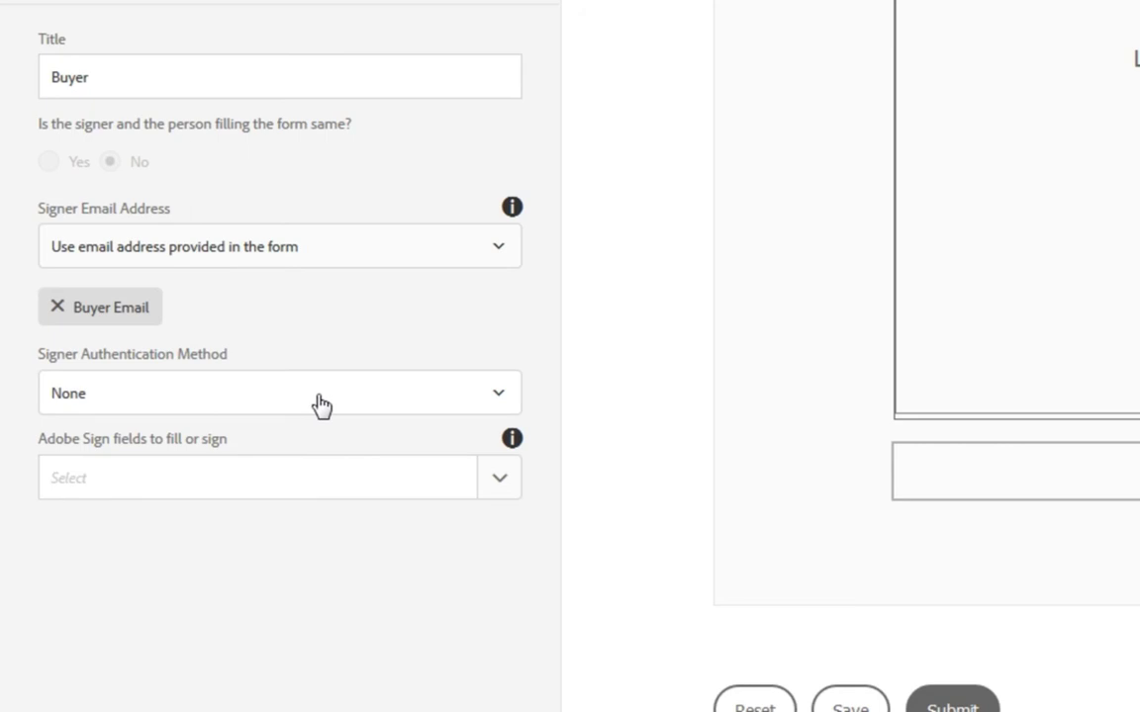
click(498, 483)
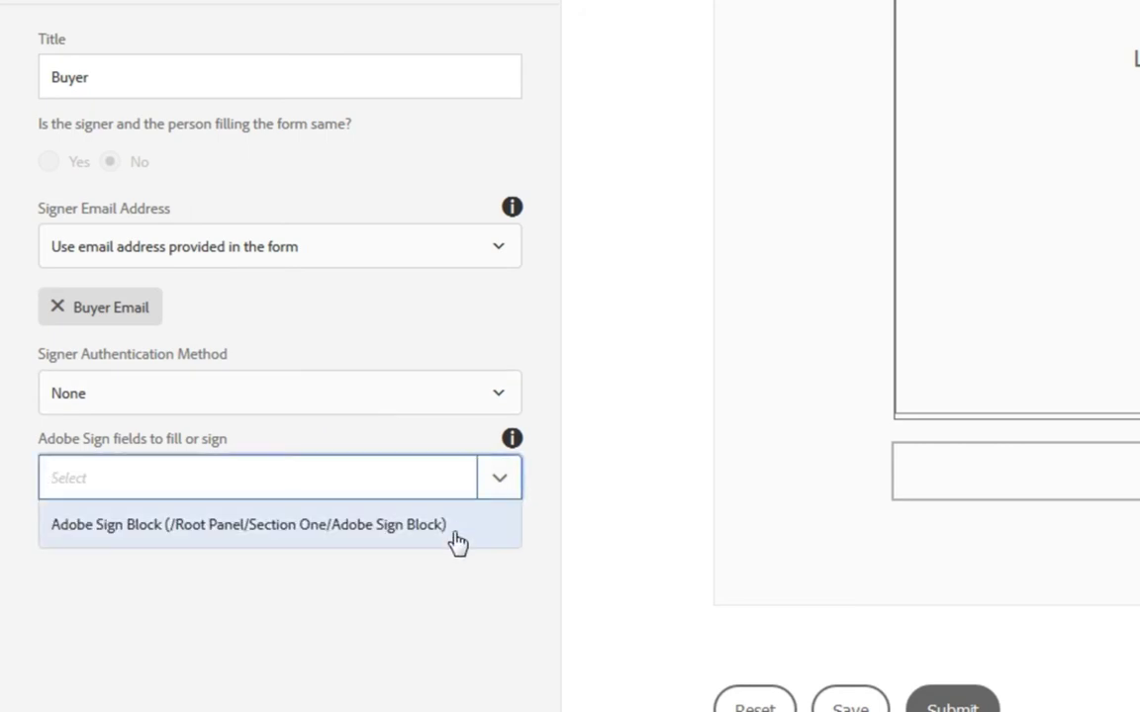
click(455, 536)
click(463, 6)
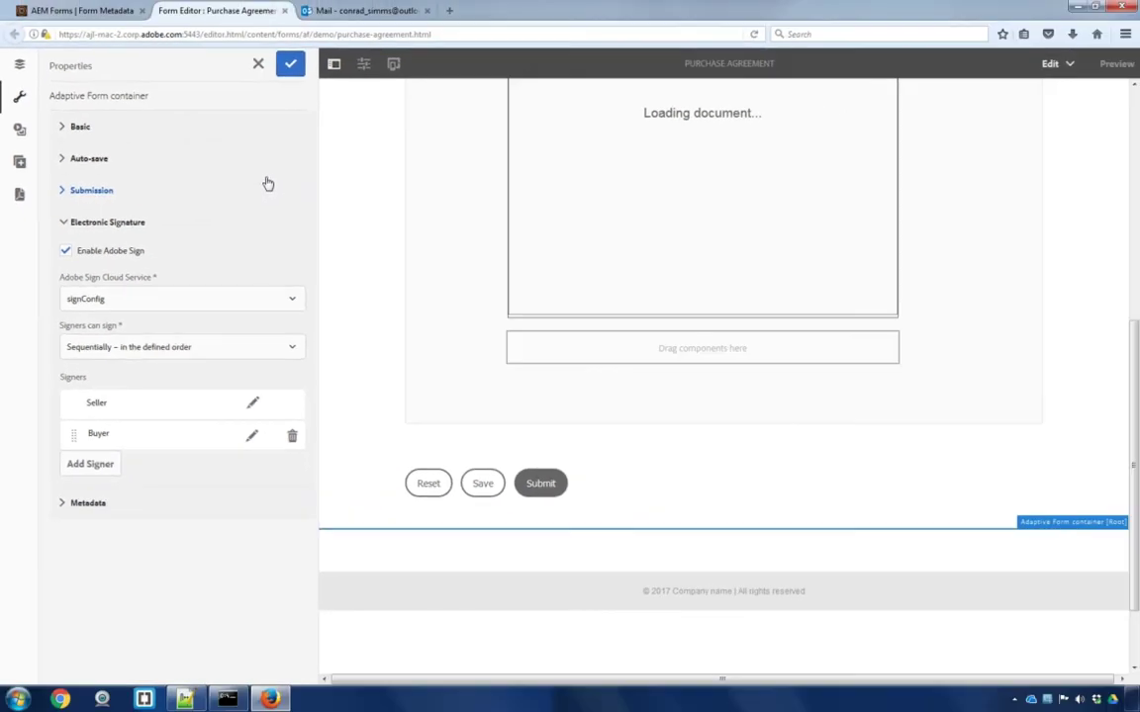
Save the signature settings and preview the Purchase Agreement as an HTML form
click(291, 67)
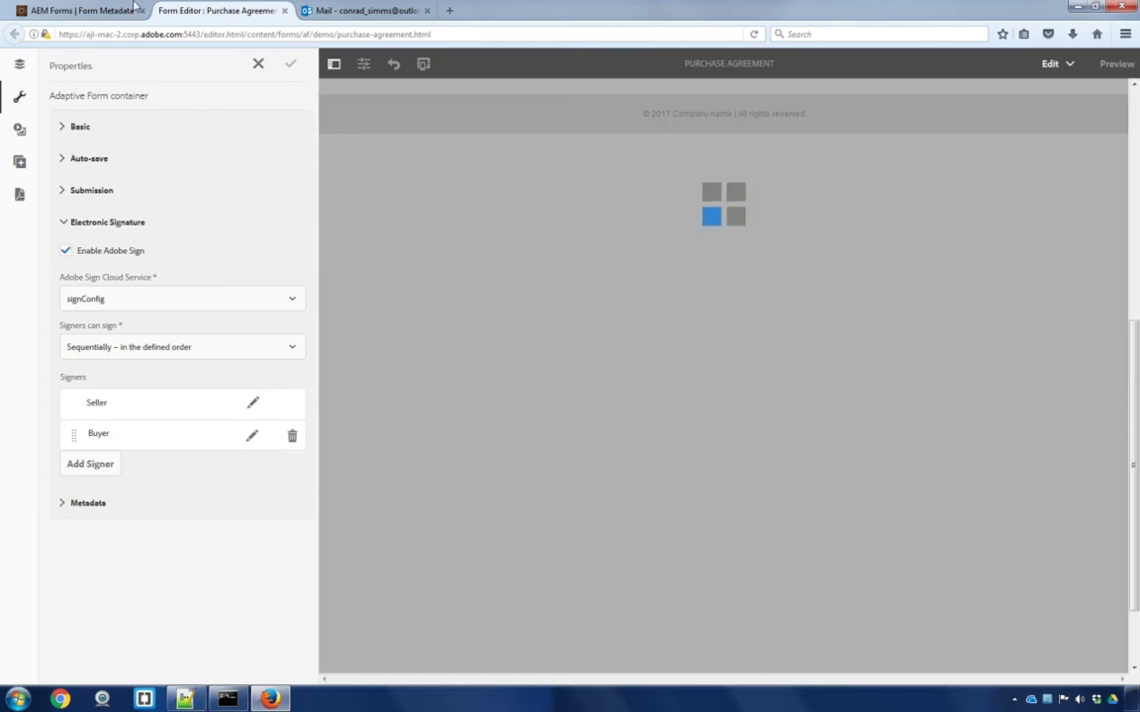
click(129, 10)
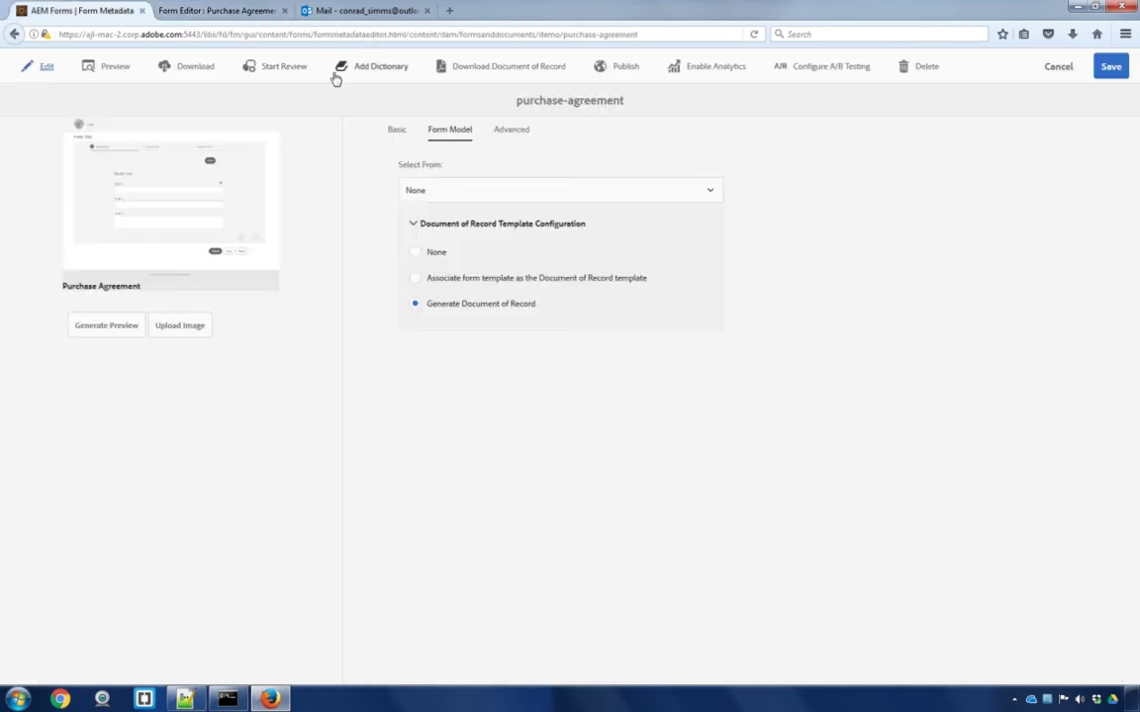
click(130, 68)
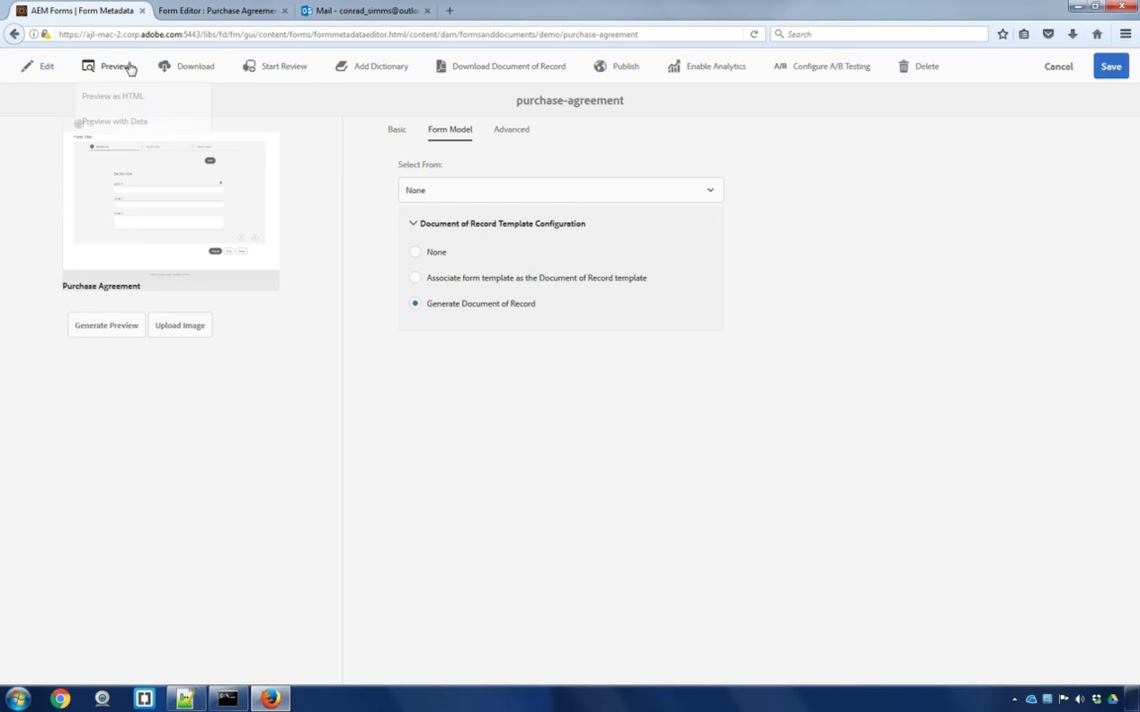
click(133, 97)
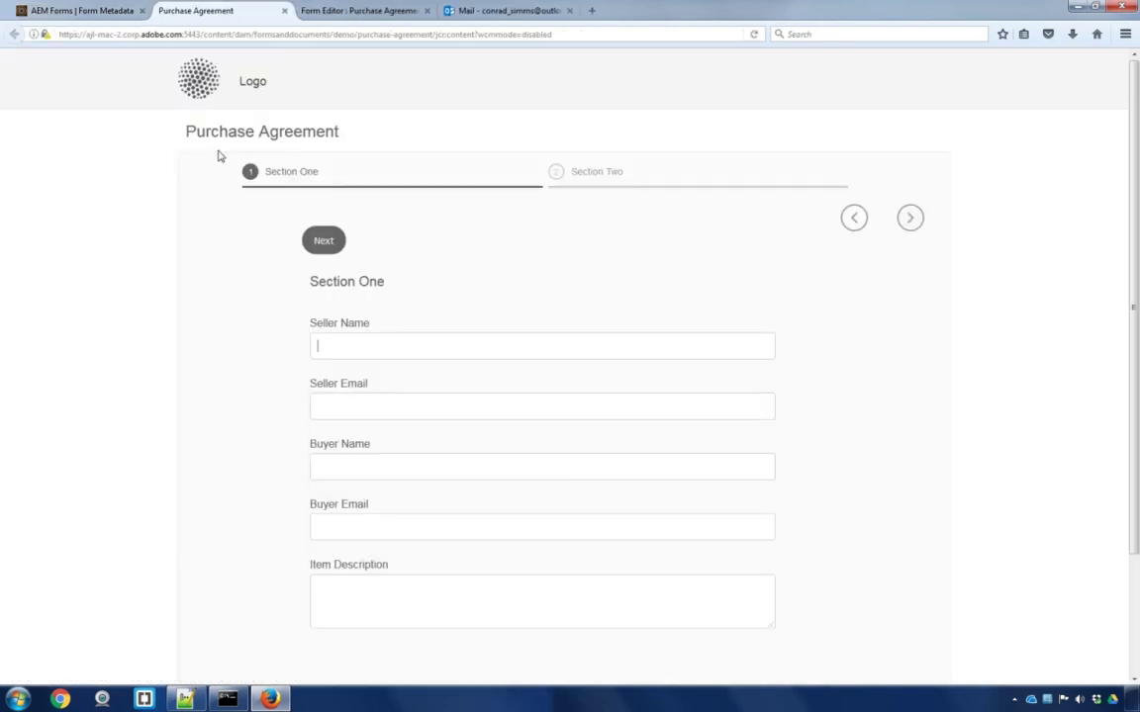
Enter the seller's full name and e-mail address in Section One
scroll(164, 306, down, 2)
scroll(168, 306, down, 2)
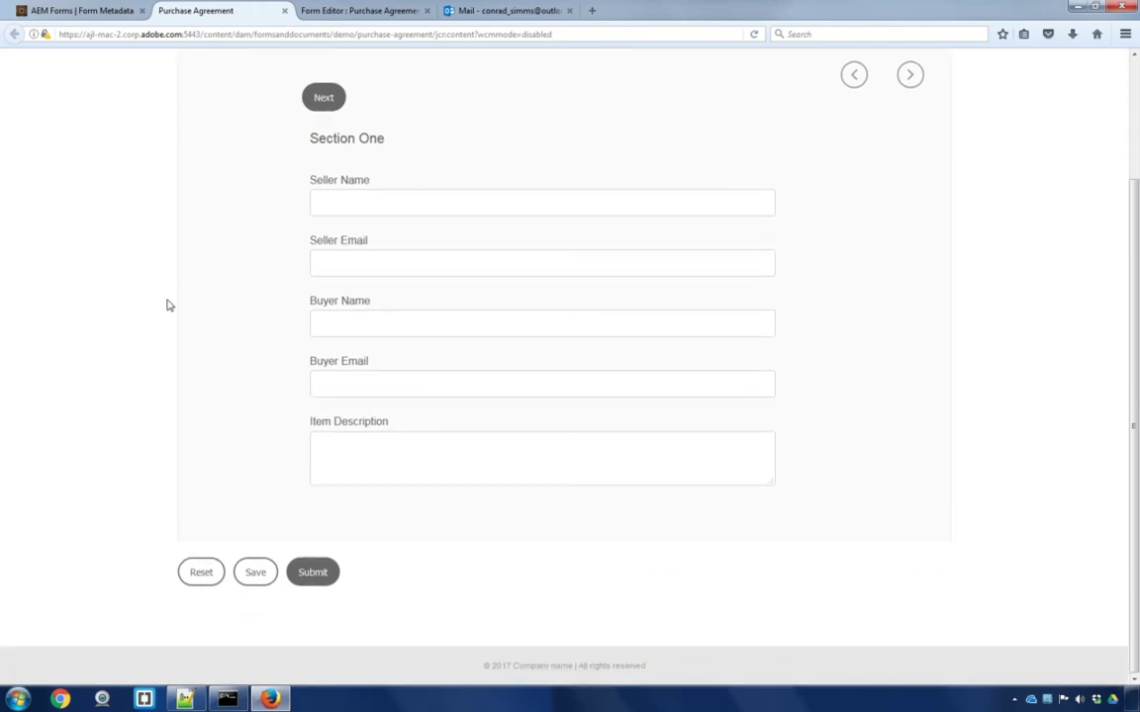
key(BackSpace)
key(BackSpace)
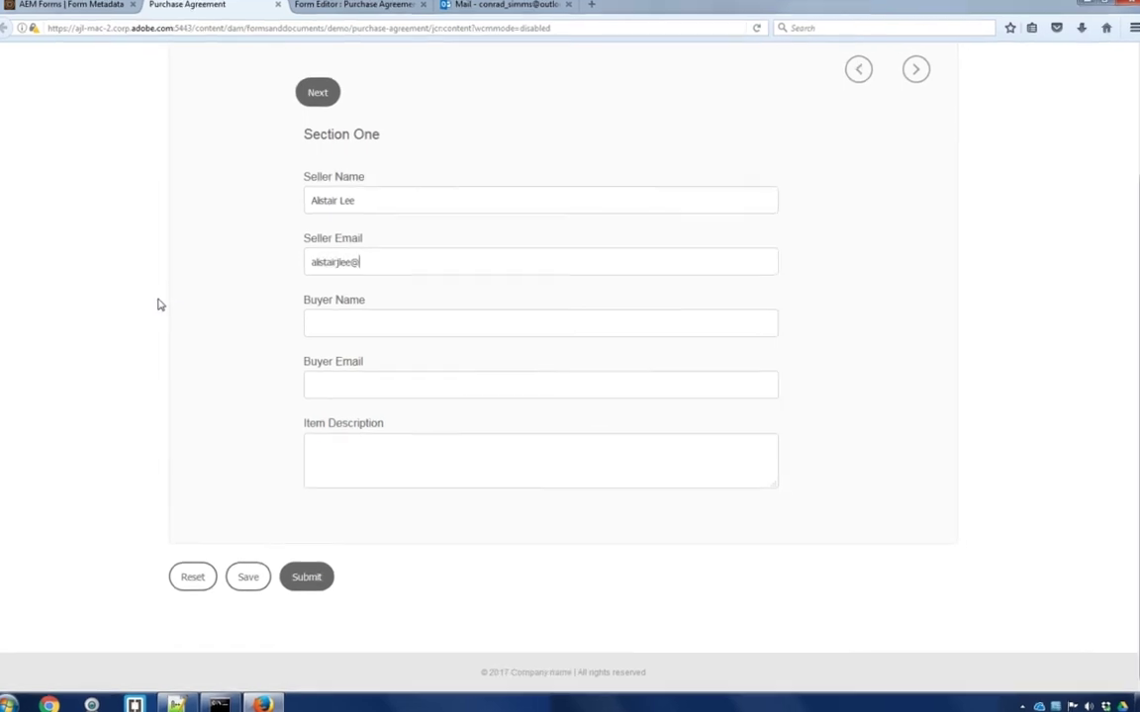
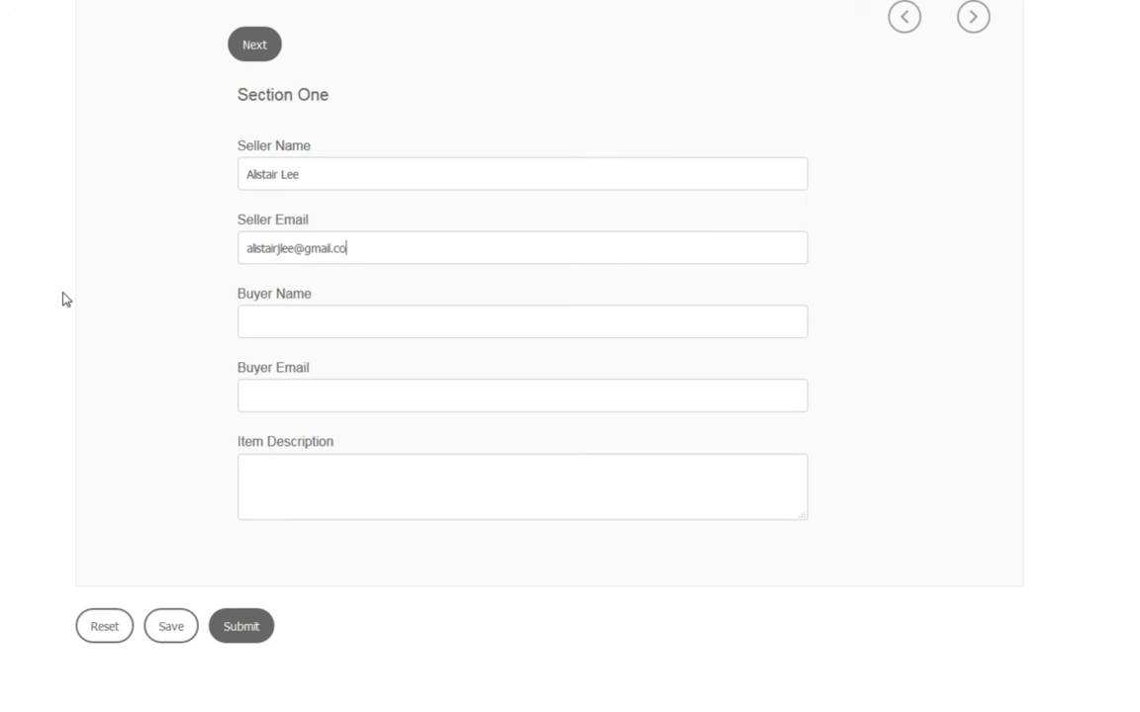
Fill in the buyer's name and e-mail, item description 'new house', then continue to Section Two
key(Tab)
key(Tab)
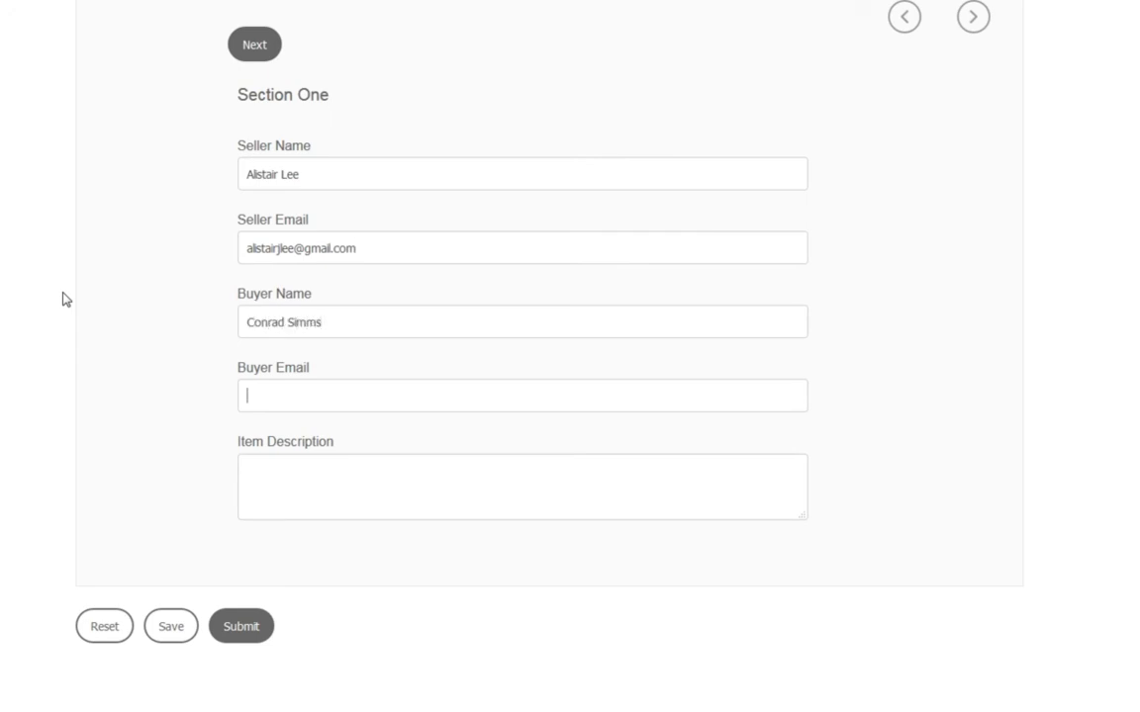
key(Tab)
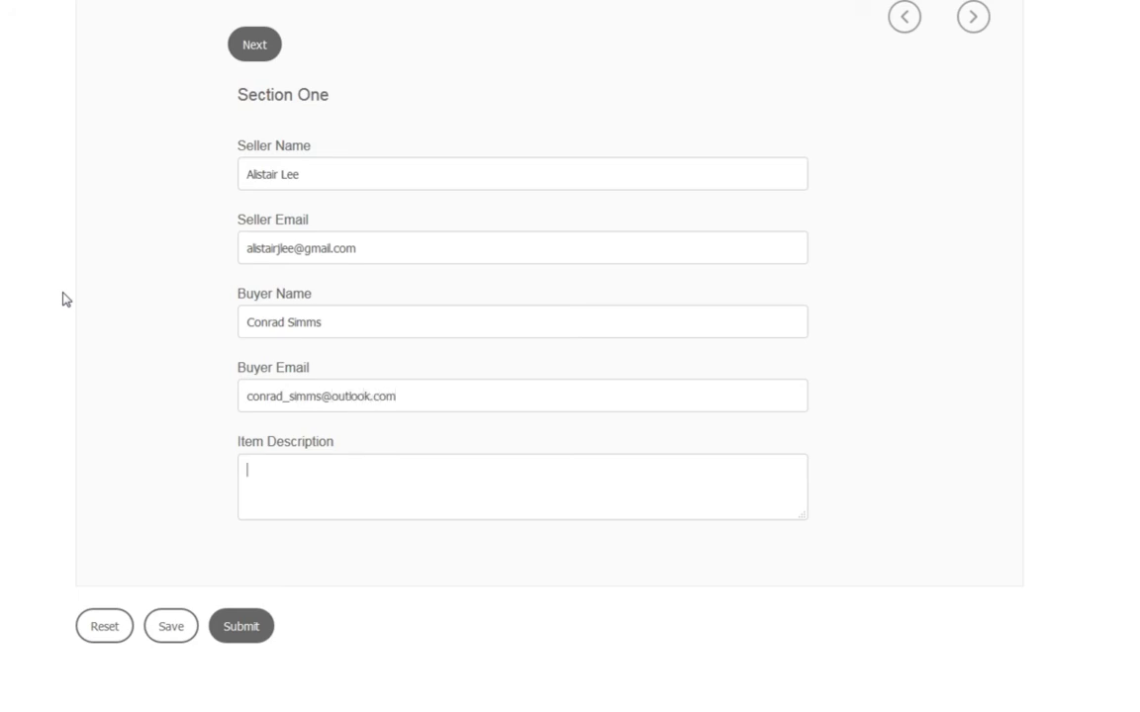
text(new house)
click(246, 47)
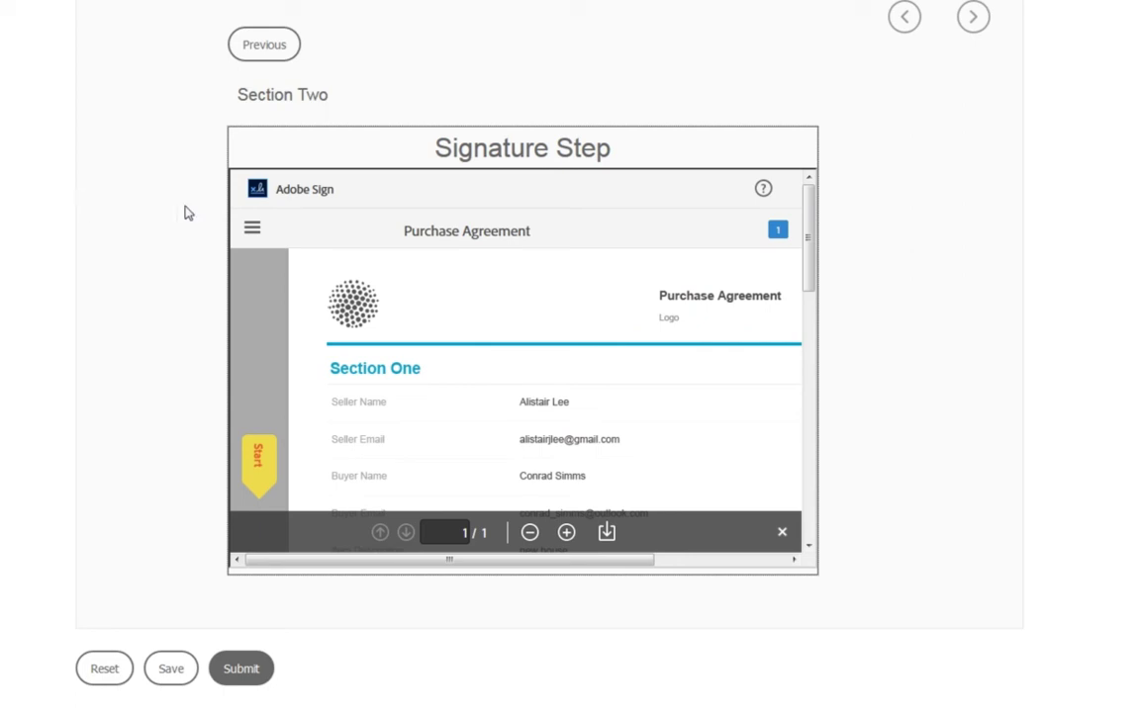
Apply the seller's typed signature to the signature field and submit it with Click to Sign
scroll(539, 393, down, 2)
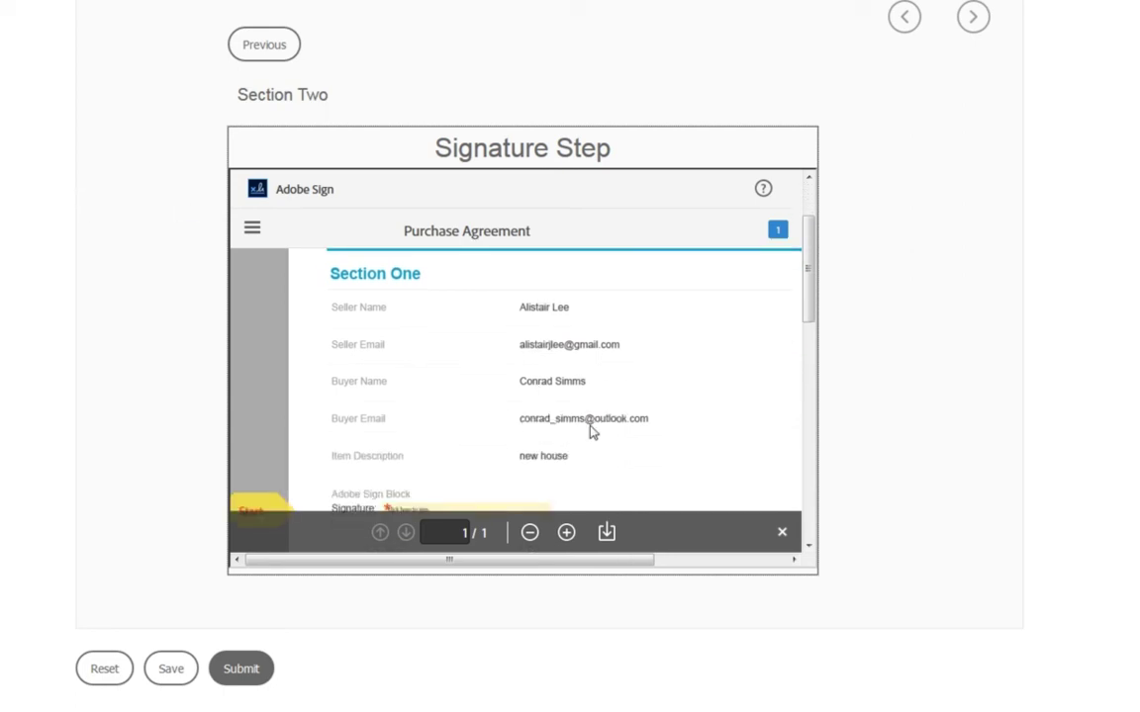
scroll(589, 429, down, 2)
click(419, 415)
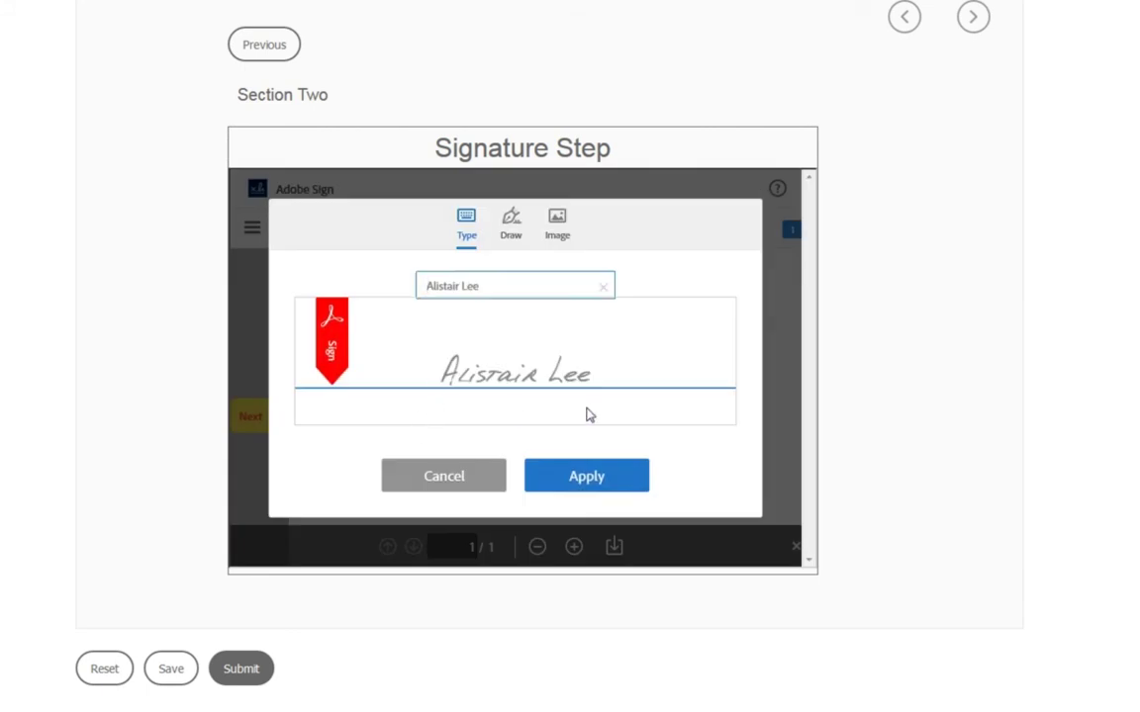
click(588, 477)
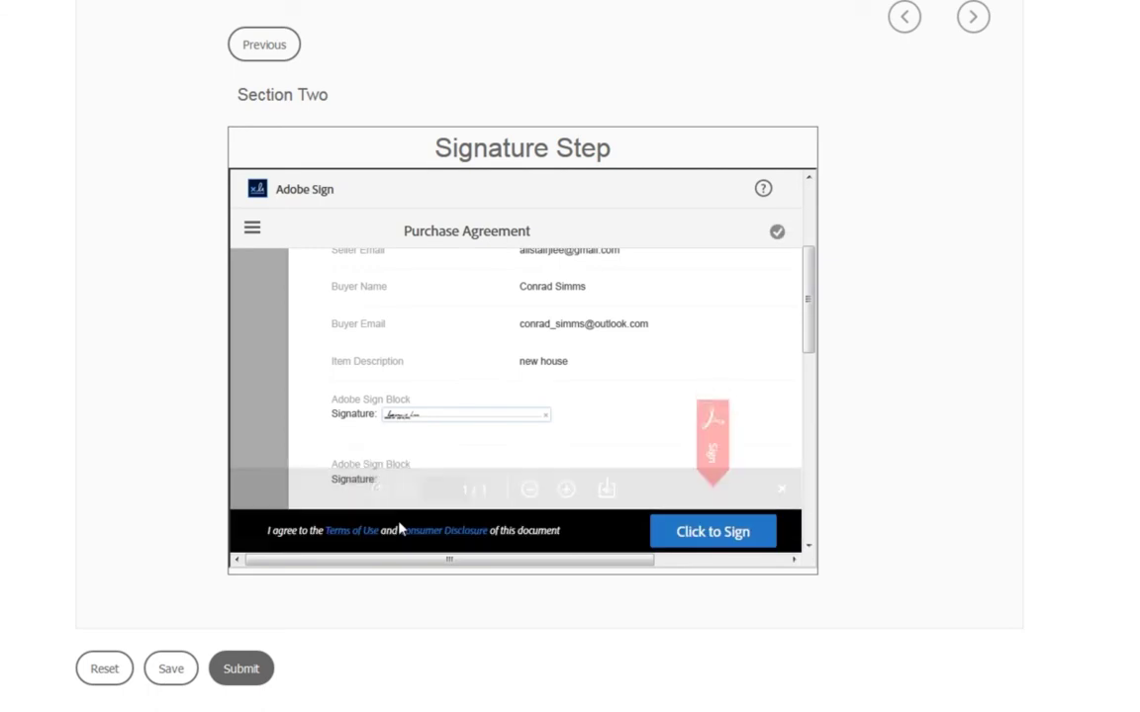
click(694, 532)
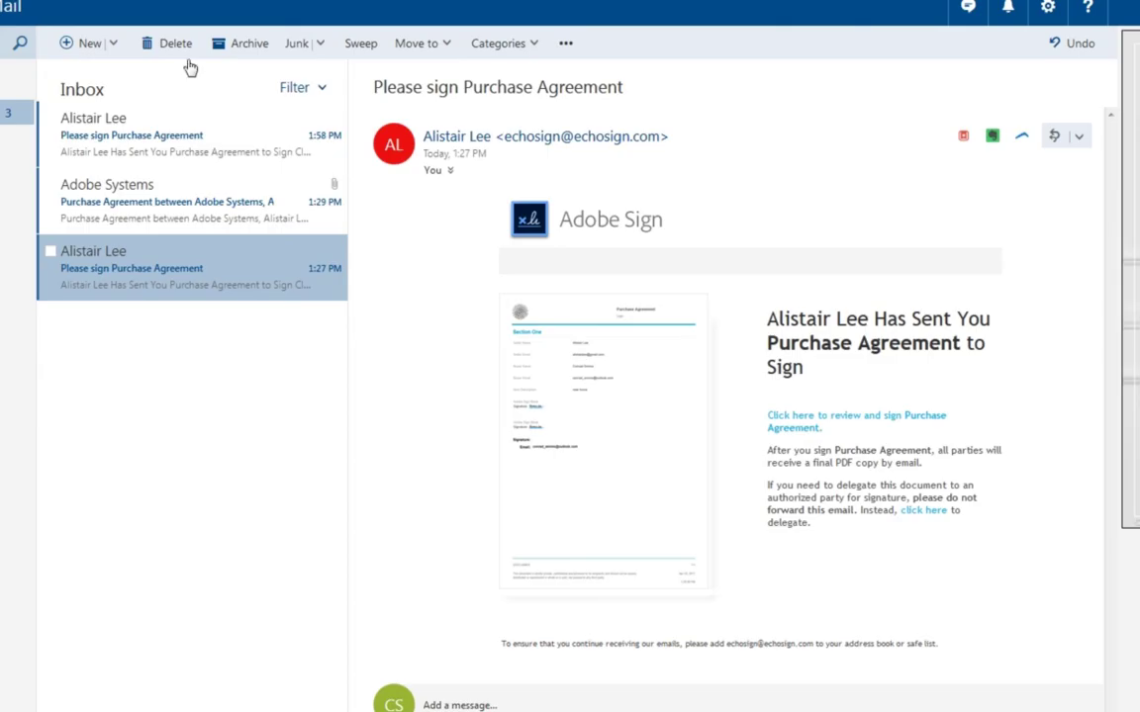
Open the newest 'Please sign Purchase Agreement' email and bring up its review-and-sign link options
click(237, 136)
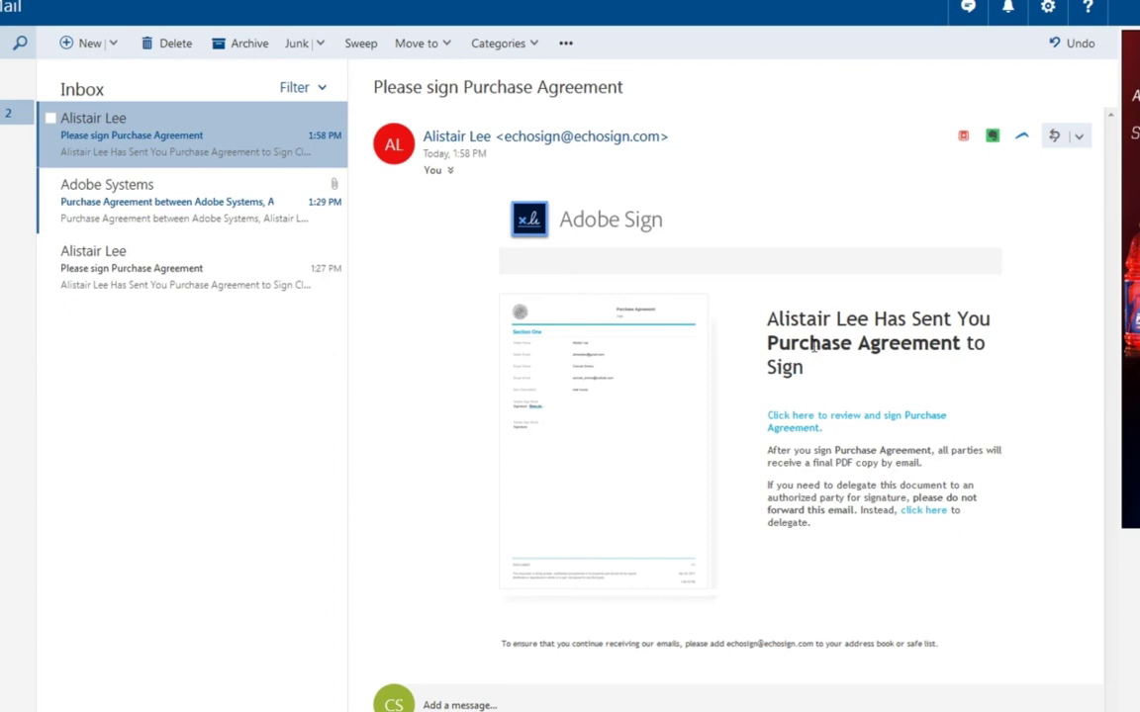
right_click(792, 426)
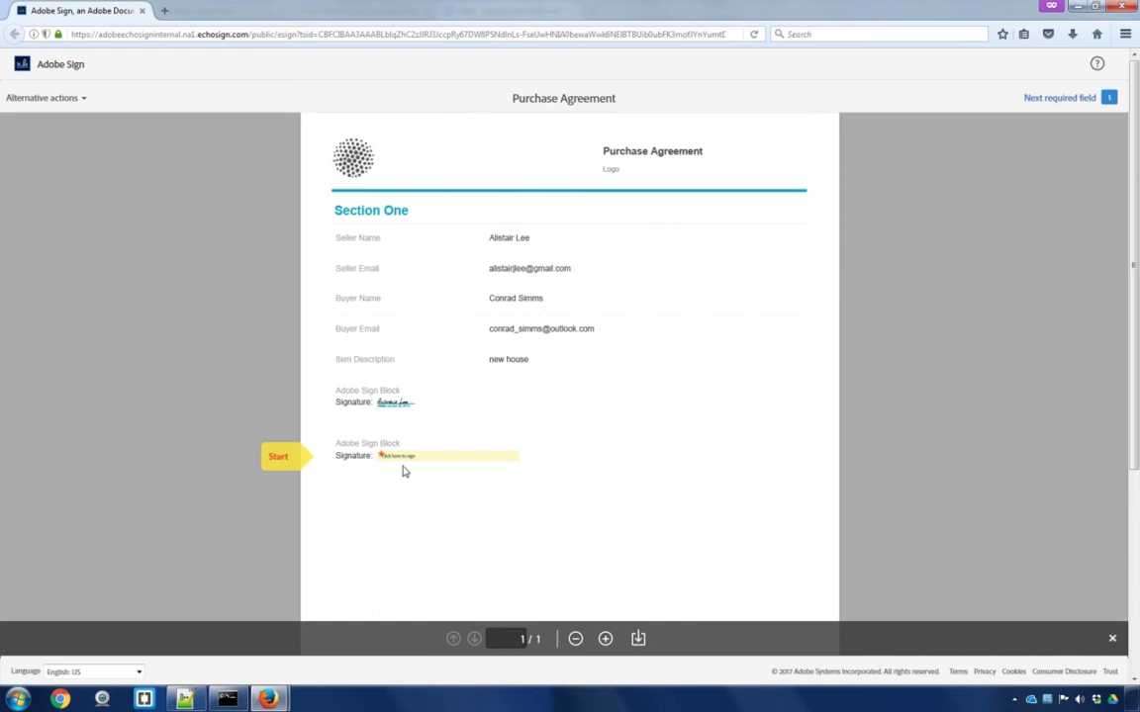
Type the buyer's full name as the signature in the second block, apply it, and submit
click(433, 458)
click(435, 462)
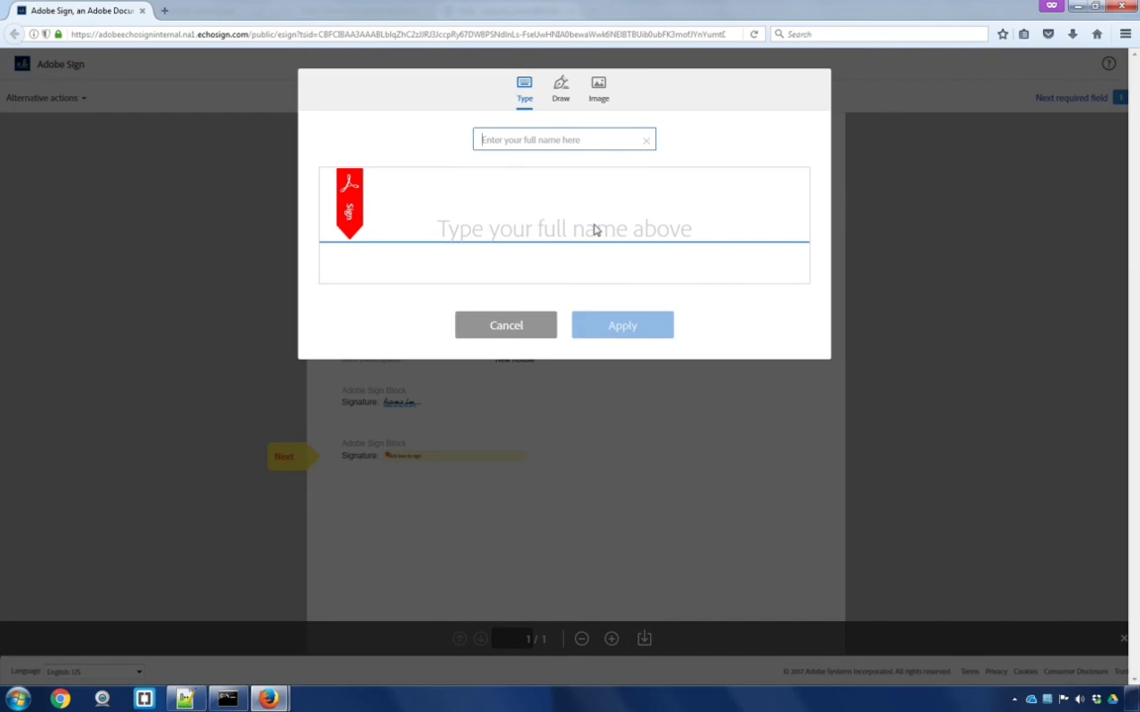
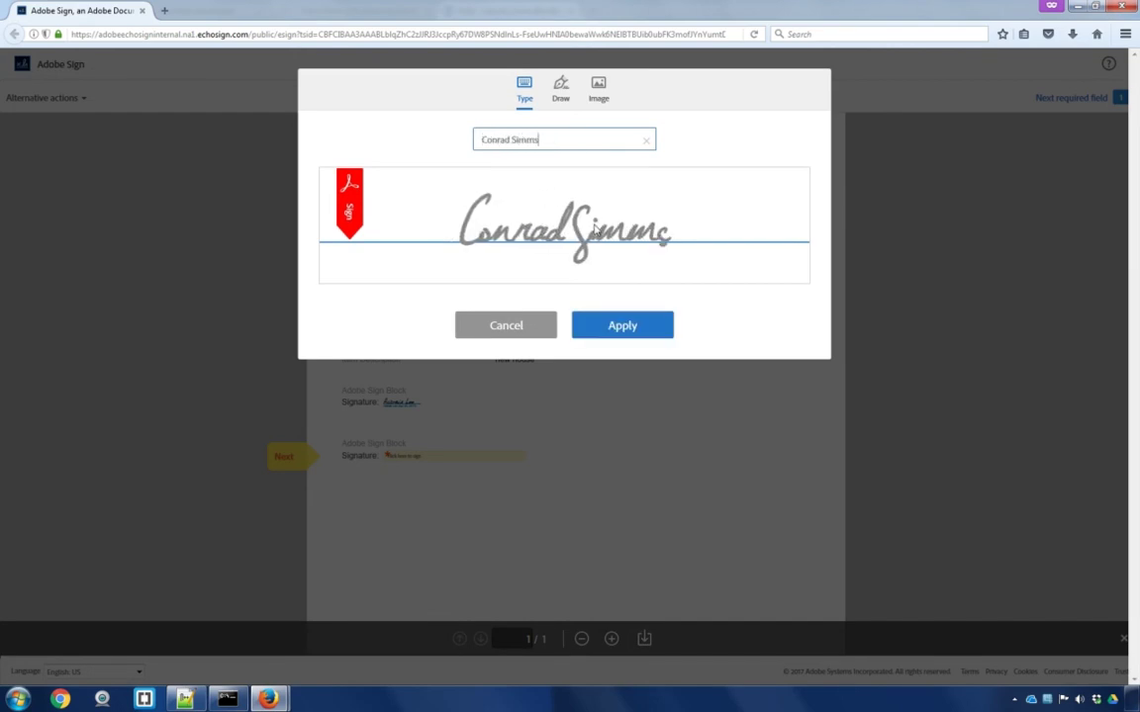
click(611, 330)
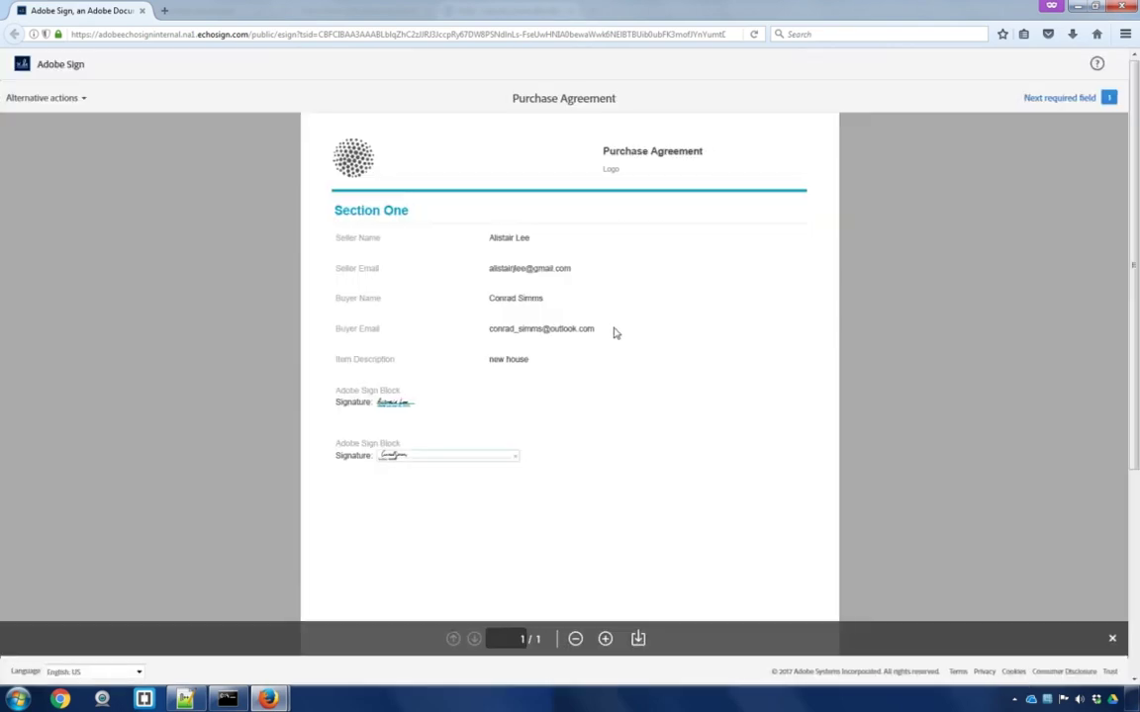
click(777, 668)
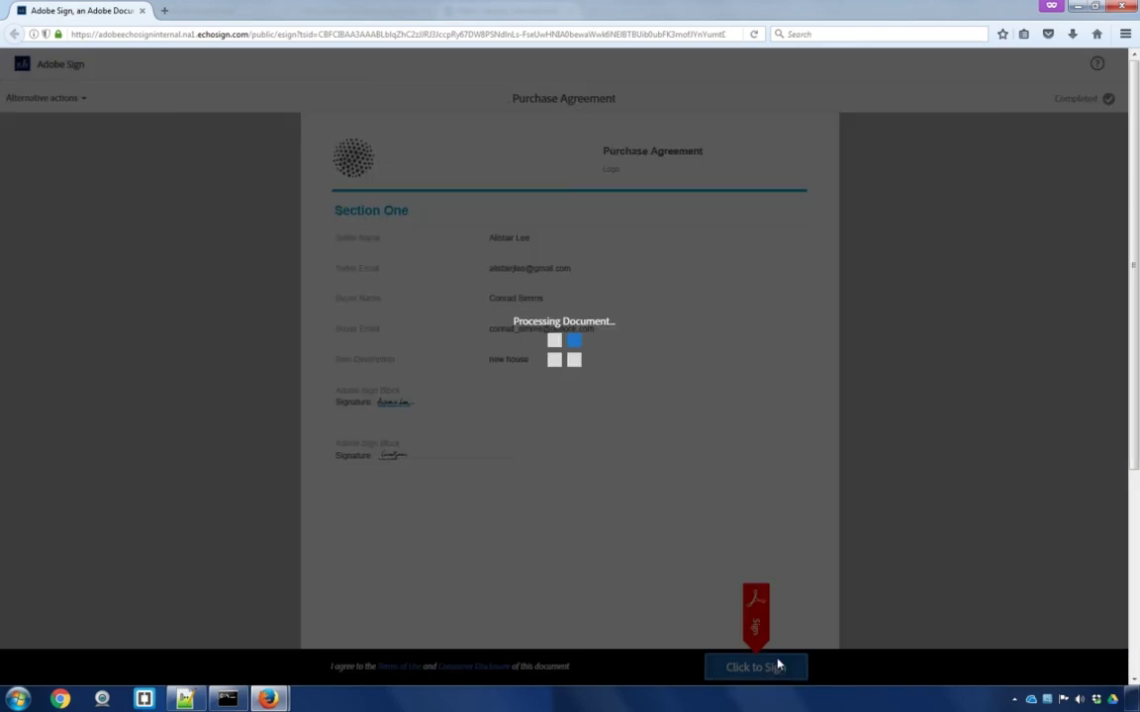